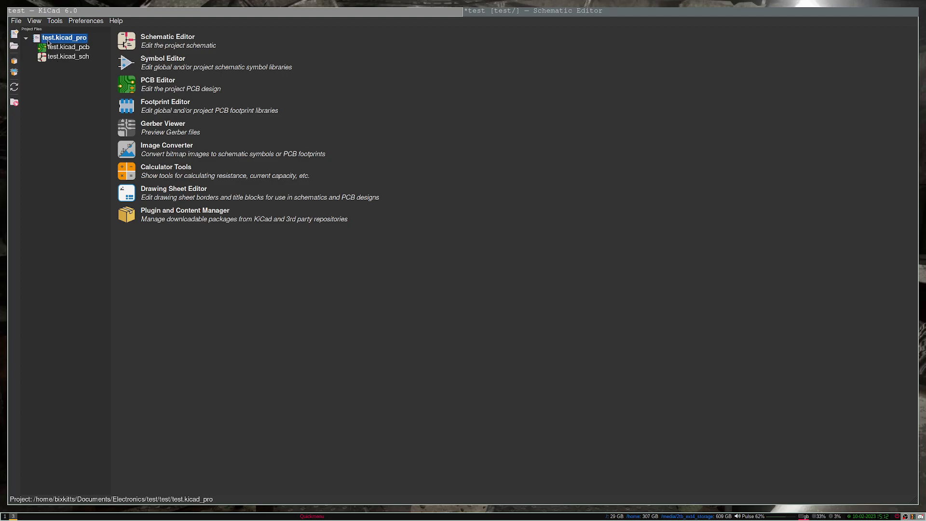
Step: Create a new project over test.kicad_pro and discard the old schematic's unsaved changes
left_click(15, 34)
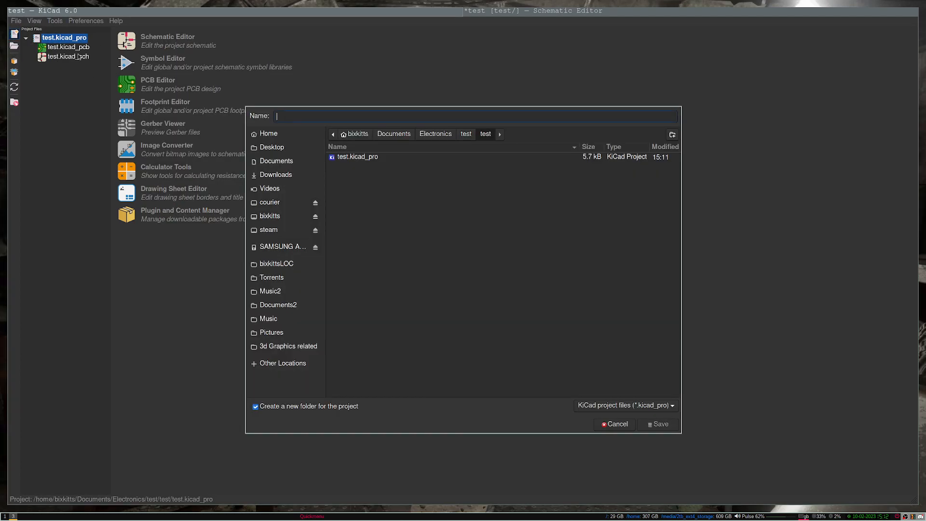
left_click(363, 157)
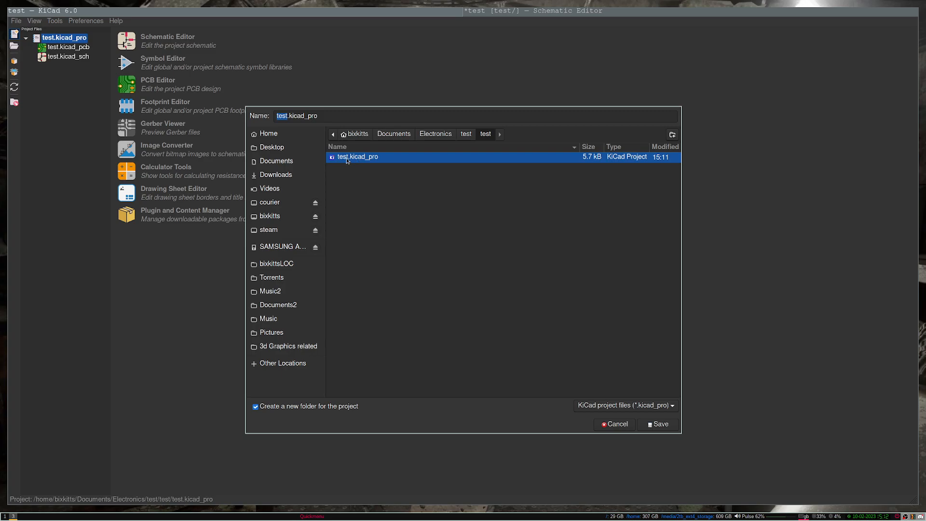
left_click(657, 424)
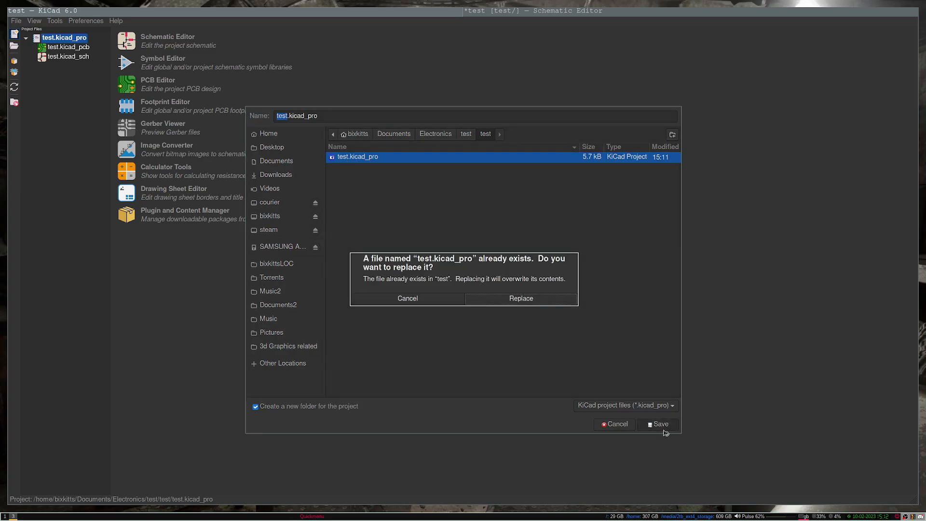
left_click(490, 294)
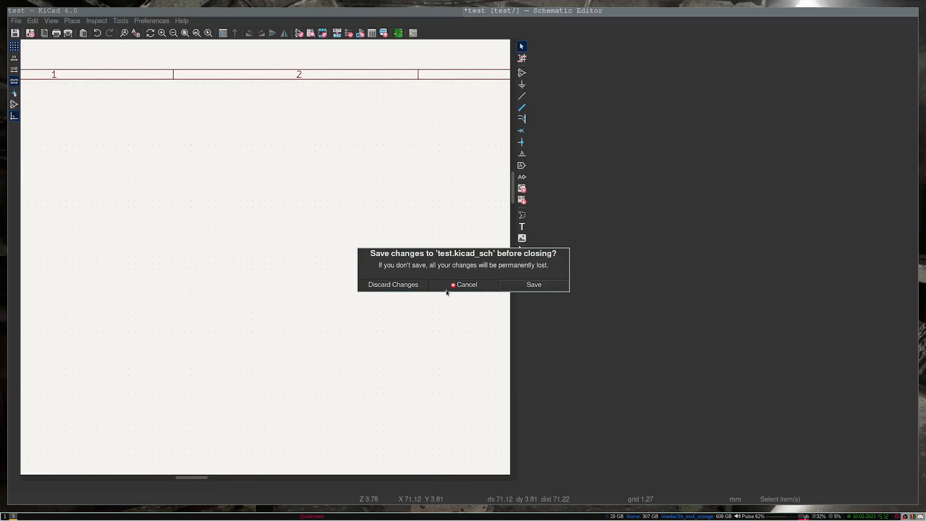
left_click(427, 285)
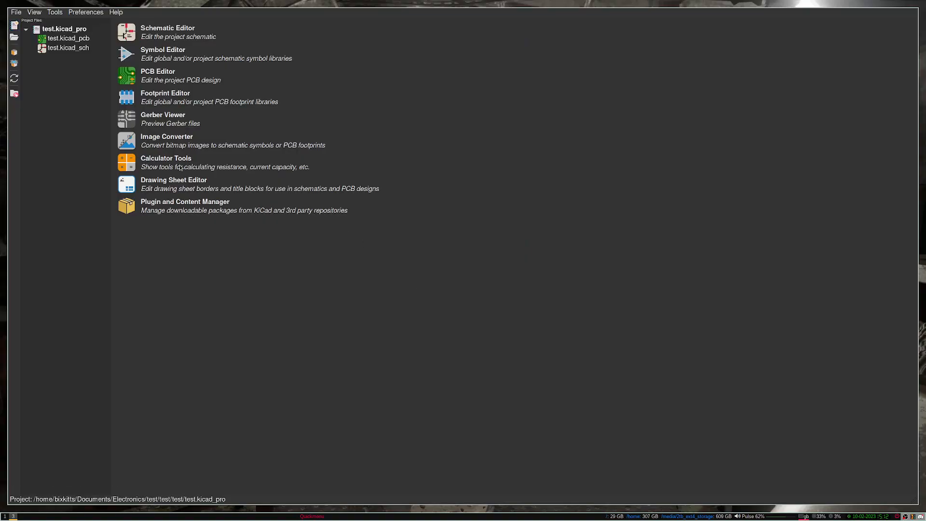
Step: Open test.kicad_sch from the project files in the Schematic Editor
left_click(43, 41)
left_click(42, 48)
left_click(42, 42)
left_click(43, 49)
double_click(60, 48)
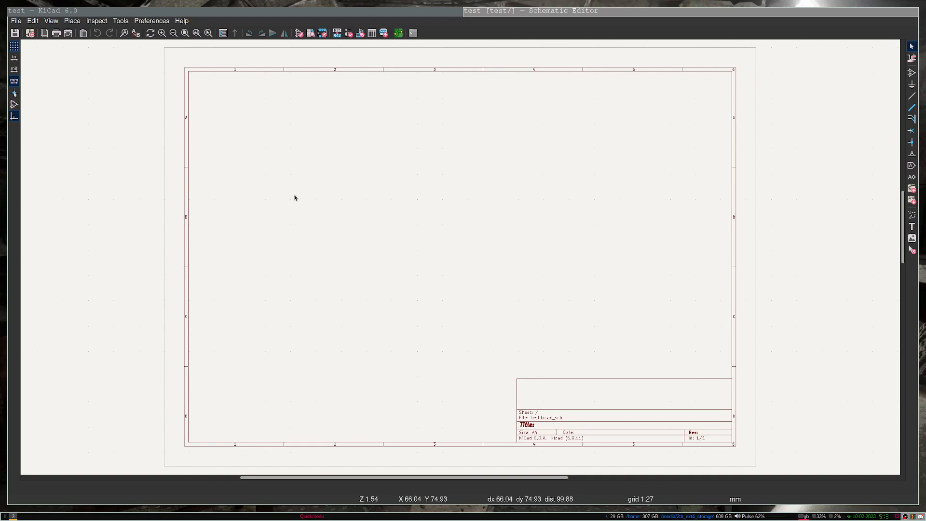
Step: Search 'psp' and place a pspice VSOURCE voltage source at the sheet's upper left
key("a")
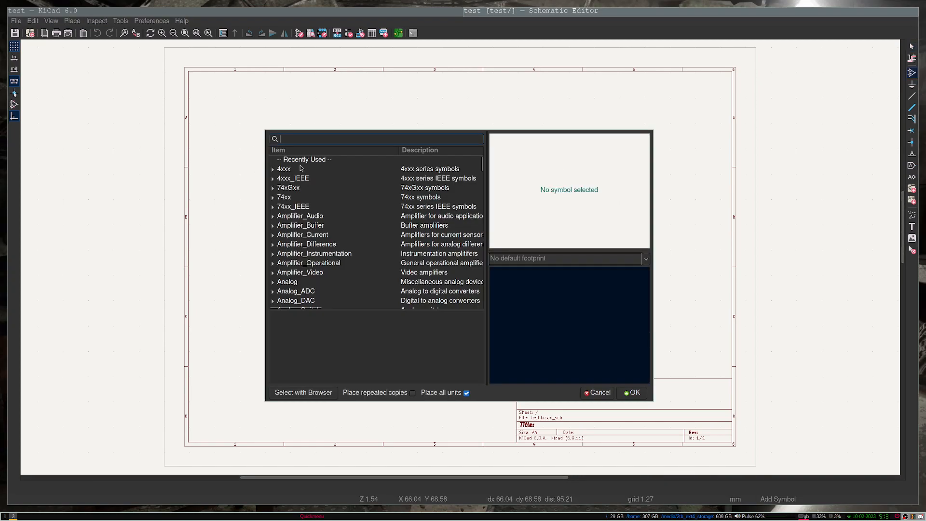
type("sps")
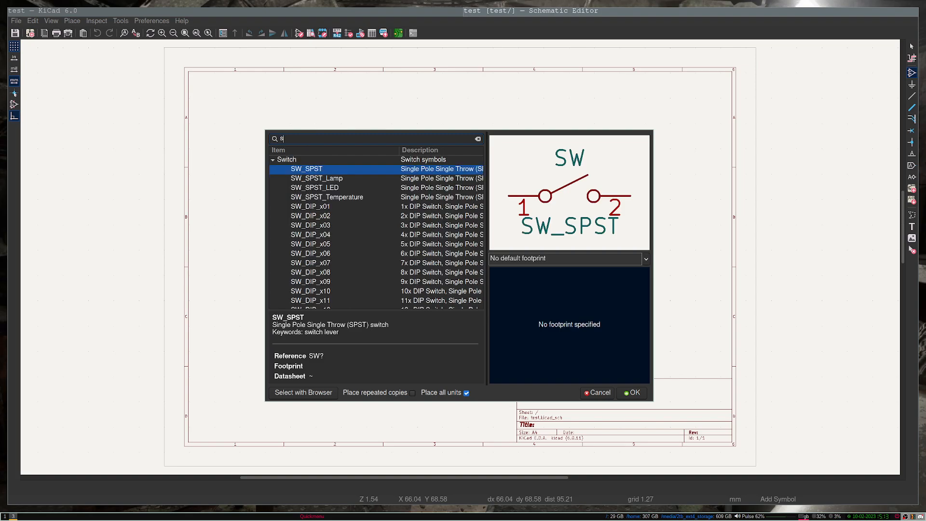
key("BackSpace")
type("psp")
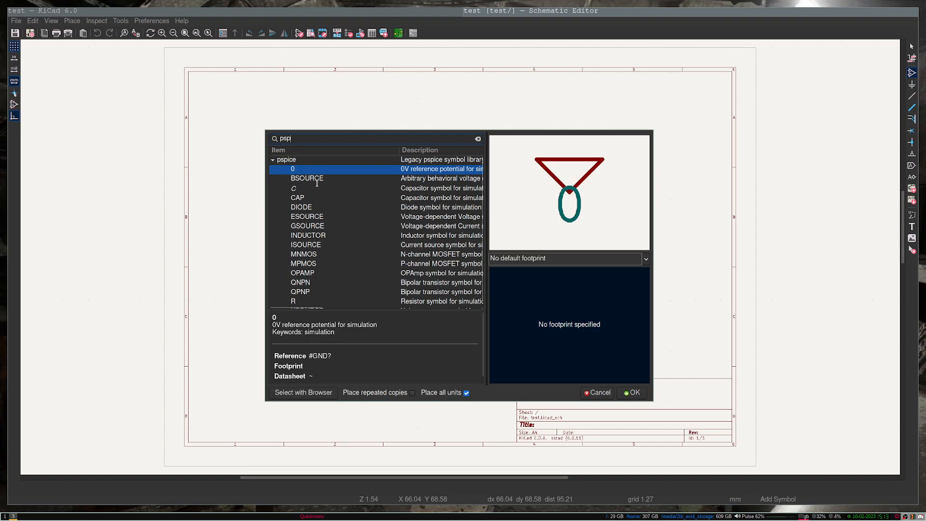
scroll(317, 183, "down", 1)
left_click(319, 302)
scroll(415, 193, "up", 1)
scroll(338, 195, "down", 1)
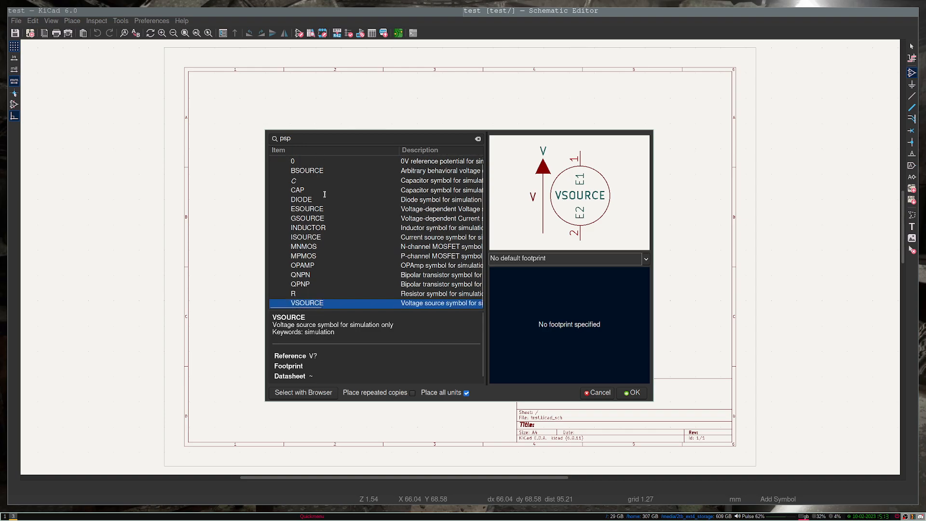
left_click(626, 394)
left_click(290, 159)
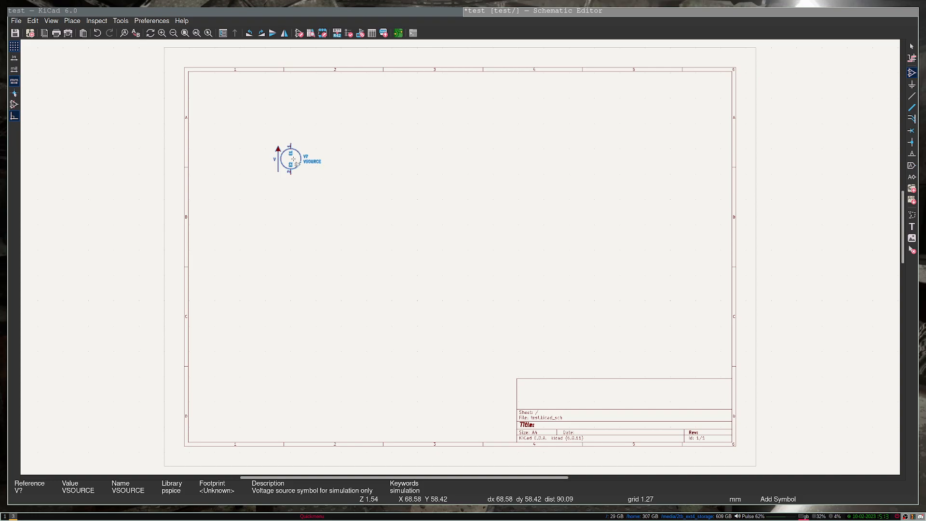
Step: Zoom in, drop the voltage source in place and return to selection mode
scroll(294, 154, "up", 1)
scroll(463, 259, "up", 3)
left_click(504, 263)
key("Escape")
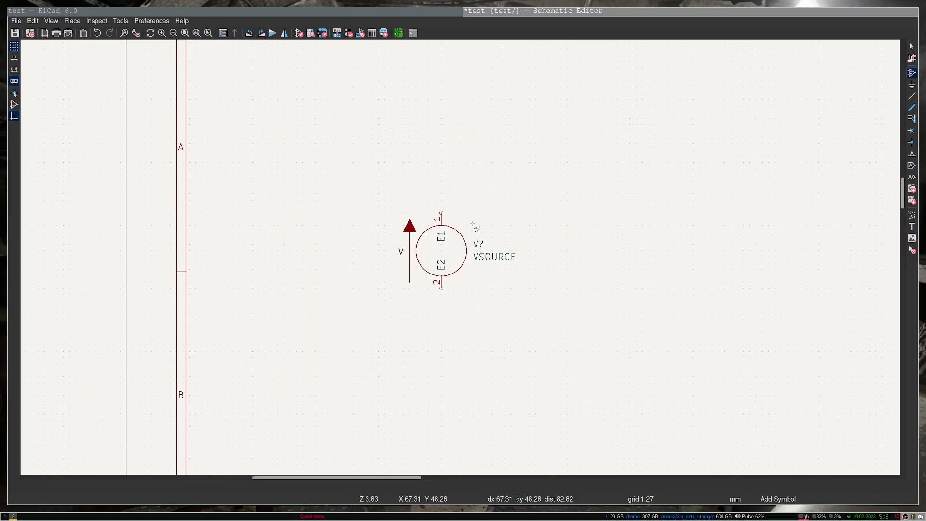
key("Escape")
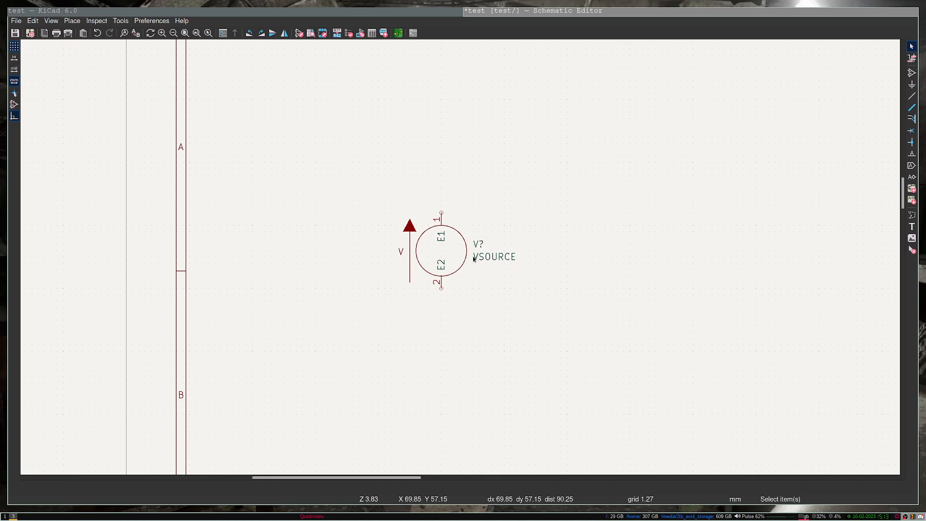
Step: Change the voltage source's value from VSOURCE to 5
double_click(484, 259)
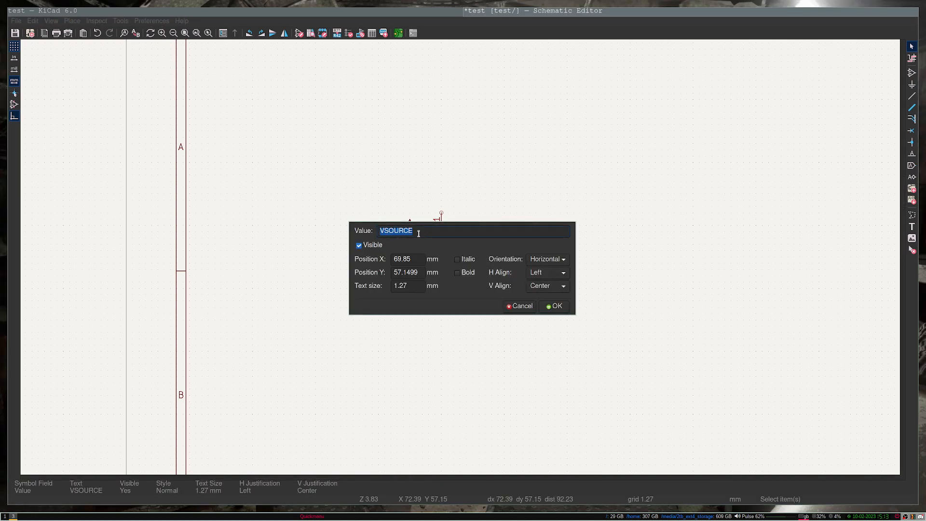
type("5")
left_click(556, 306)
middle_click_drag(549, 245, 385, 232)
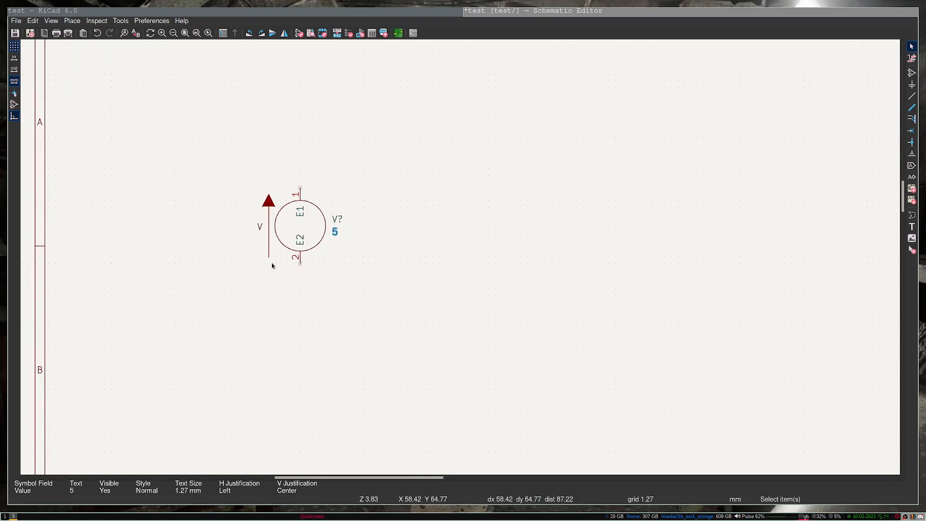
middle_click_drag(537, 224, 363, 218)
left_click(348, 212)
middle_click_drag(335, 185, 313, 213)
Step: Place a 1N4148 diode right of the source, rotated to point right
key("a")
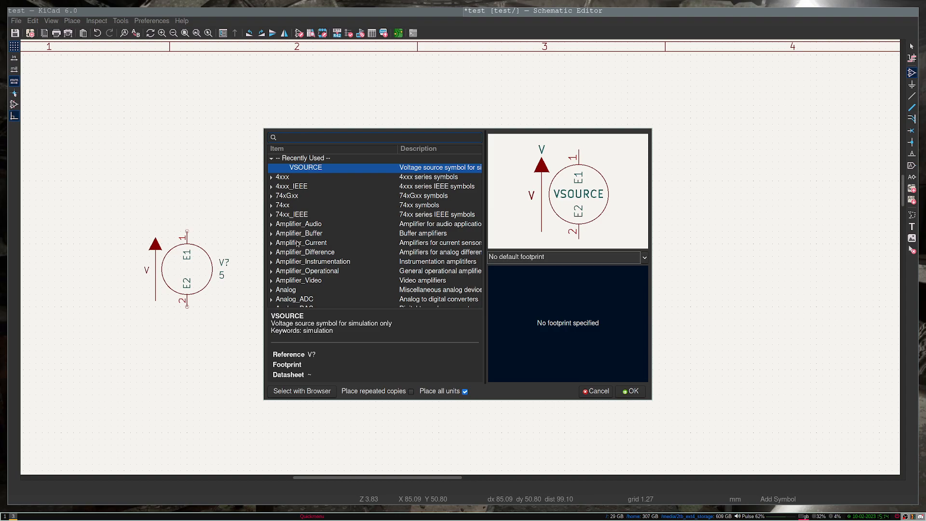
type("1n4")
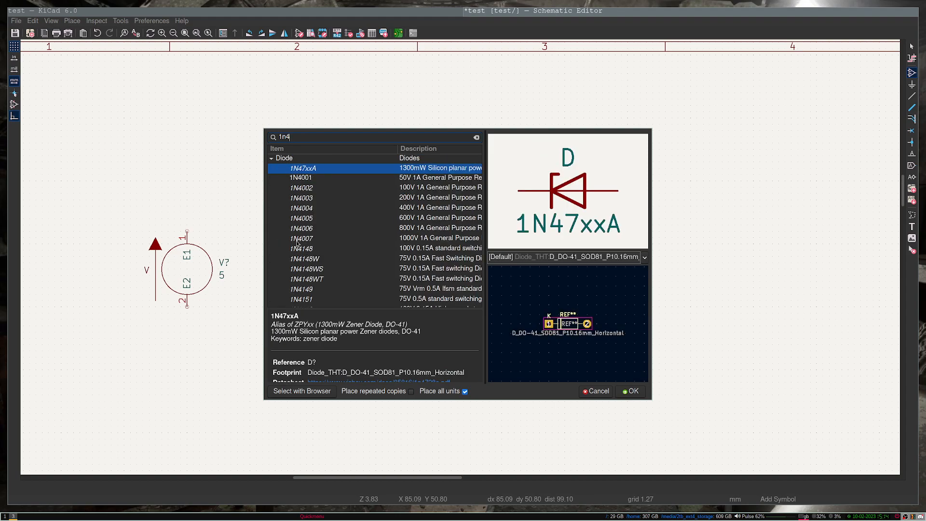
type("1")
key("Return")
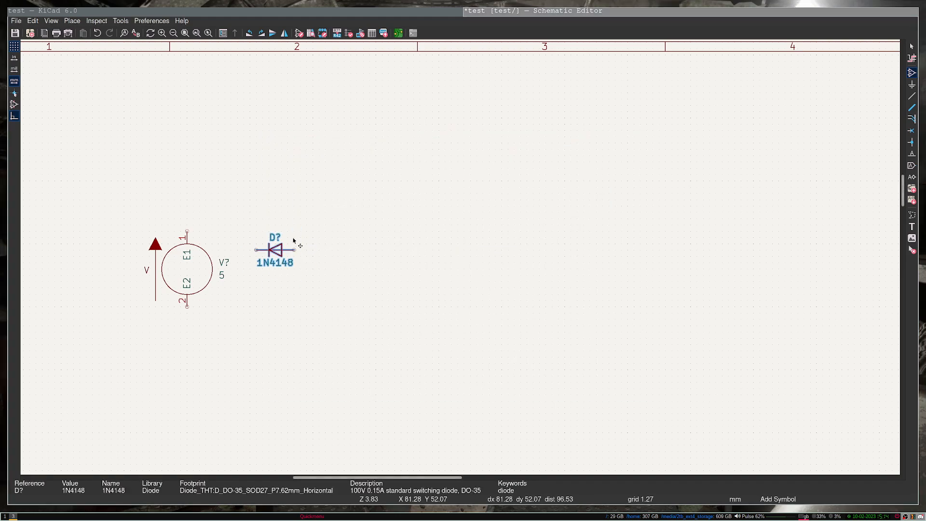
left_click(308, 194)
key("Escape")
key("r")
key("r")
left_click(385, 265)
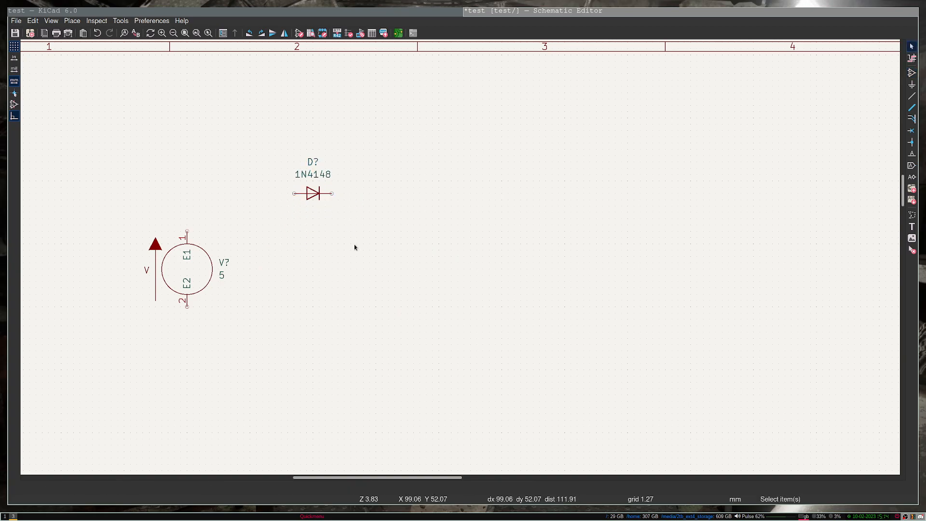
Step: Place a resistor R to the right of the diode
type("a")
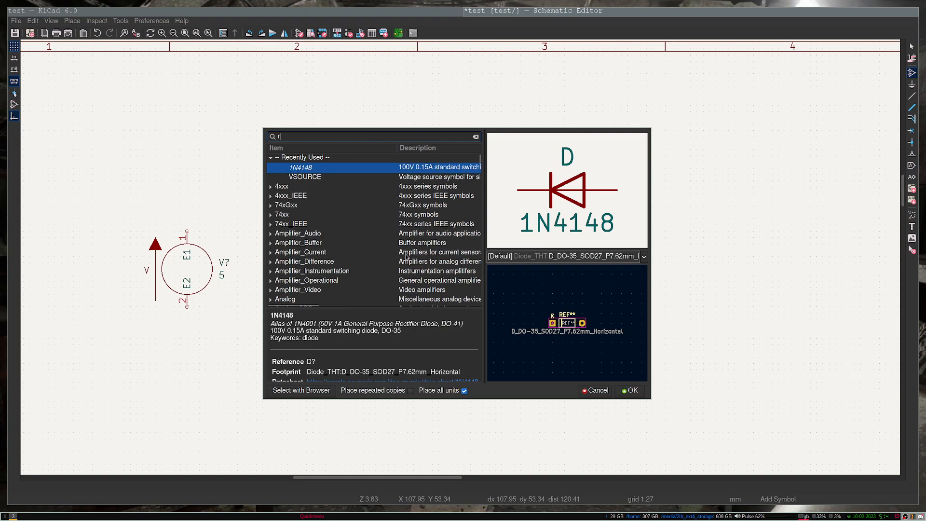
type("r")
key("Return")
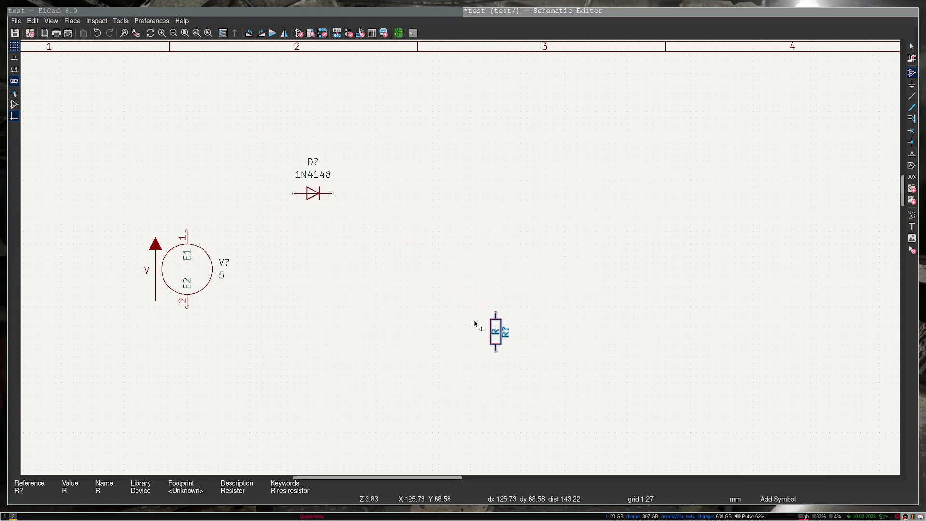
left_click(408, 263)
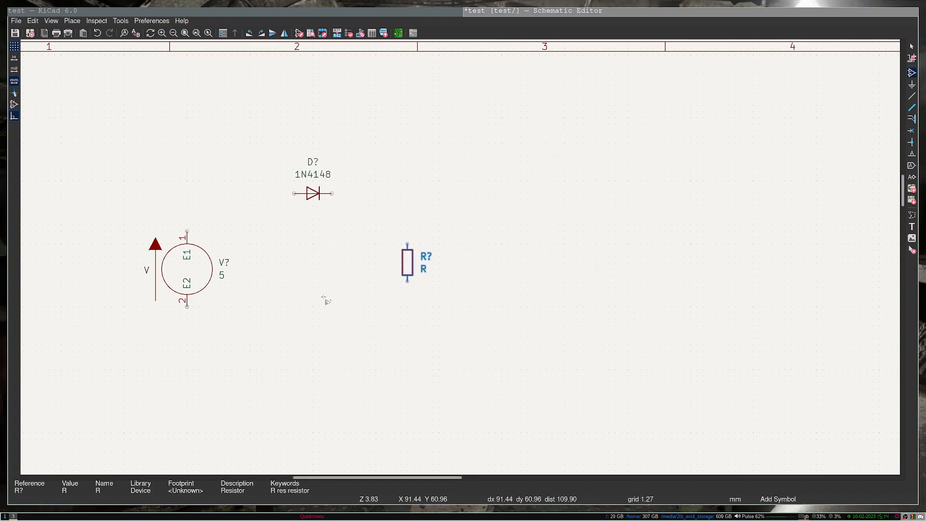
key("Escape")
Step: Wire source pin 1 to the diode anode and the diode cathode to the resistor's top pin
left_click(187, 232)
left_click(294, 193)
left_click(332, 193)
left_click(407, 246)
key("Escape")
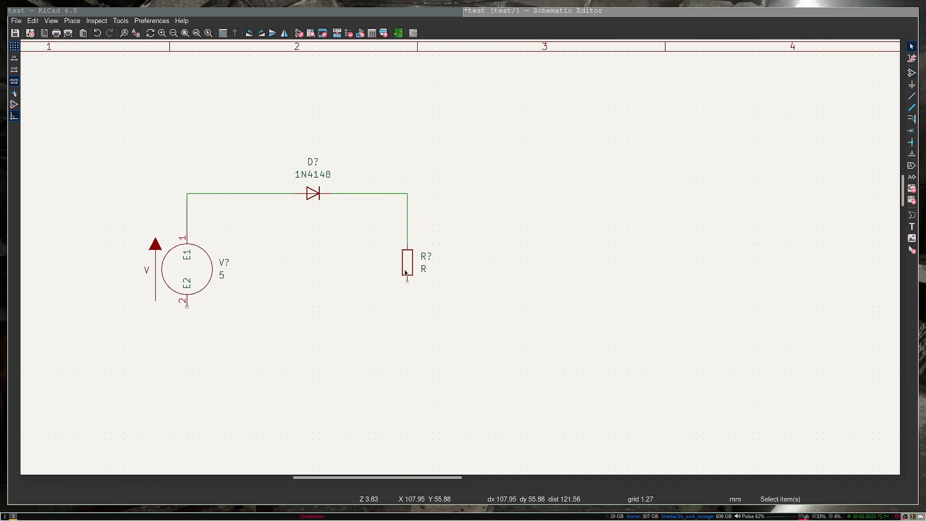
Step: Wire the resistor's bottom pin back to source pin 2
key("w")
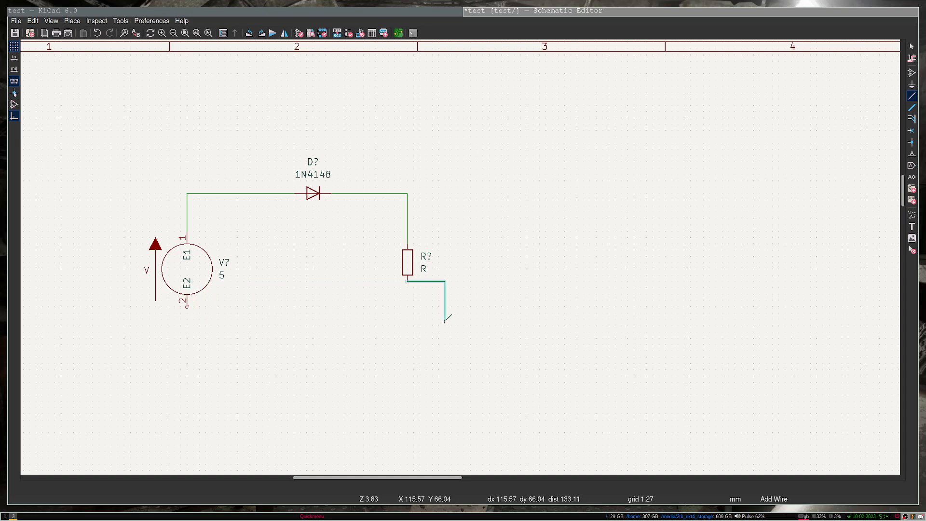
left_click(187, 306)
key("Escape")
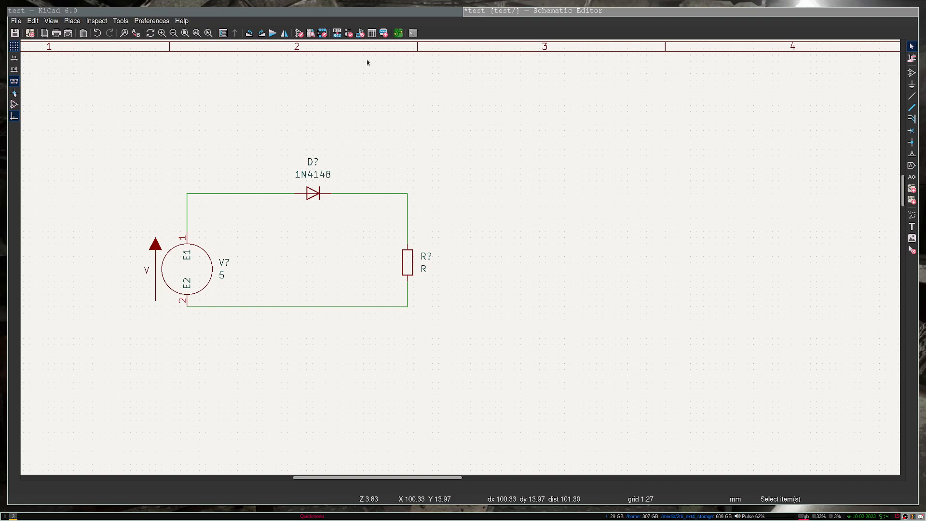
left_click(96, 22)
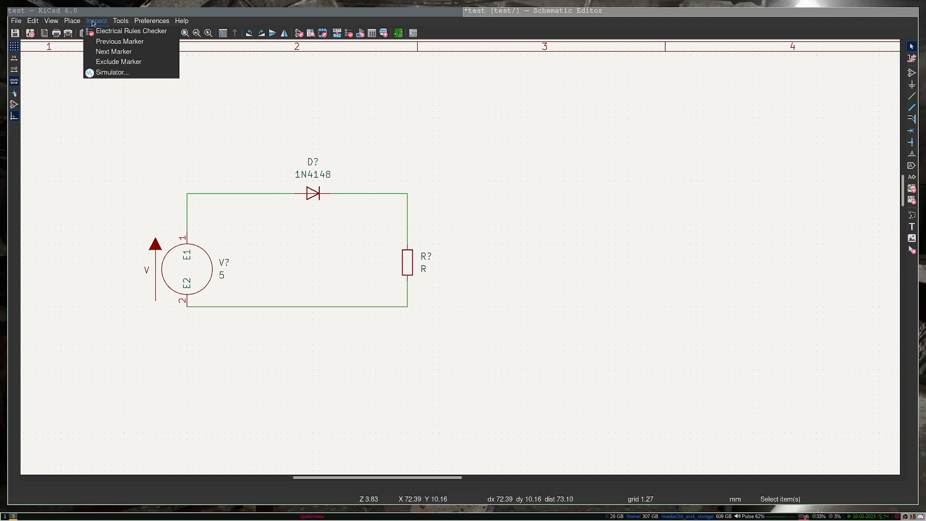
left_click(106, 72)
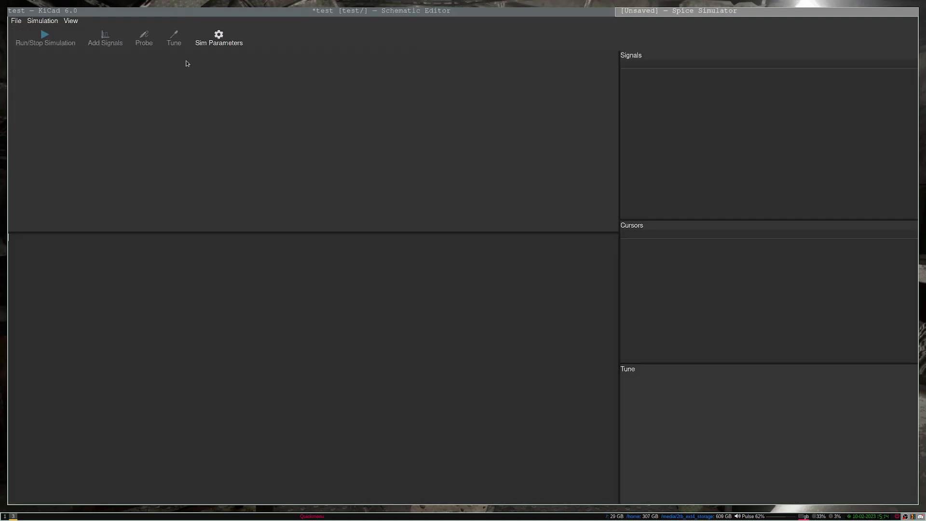
key("super+shift+Right")
left_click_drag(465, 129, 578, 203)
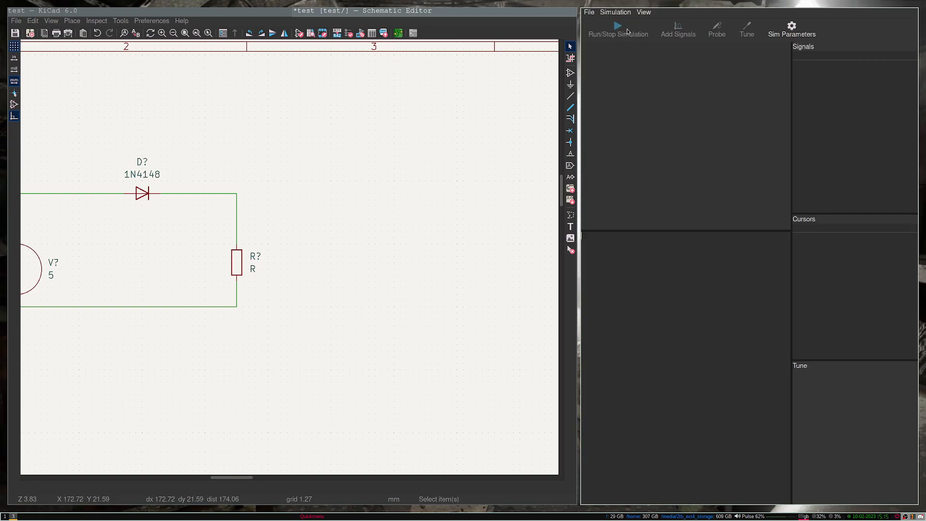
middle_click_drag(120, 212, 244, 229)
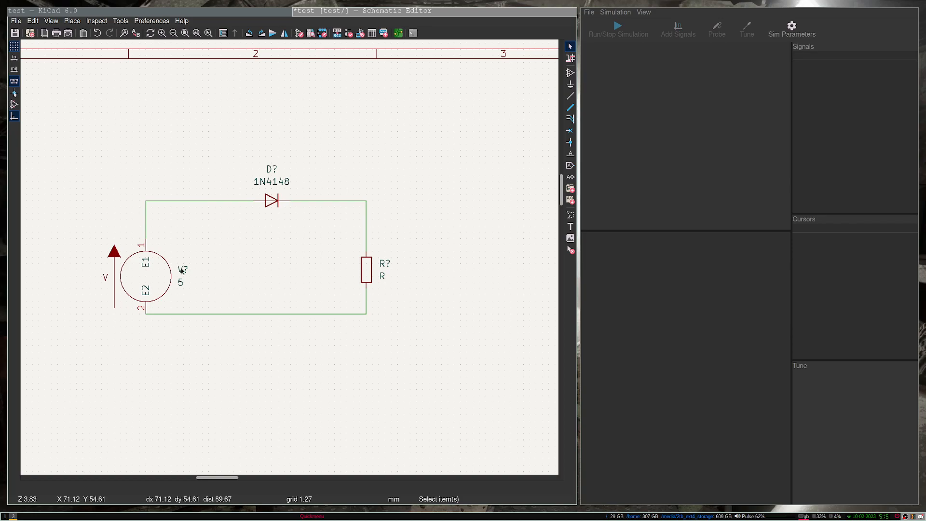
Step: Annotate the schematic so the parts become V1, D1 and R1
left_click(338, 35)
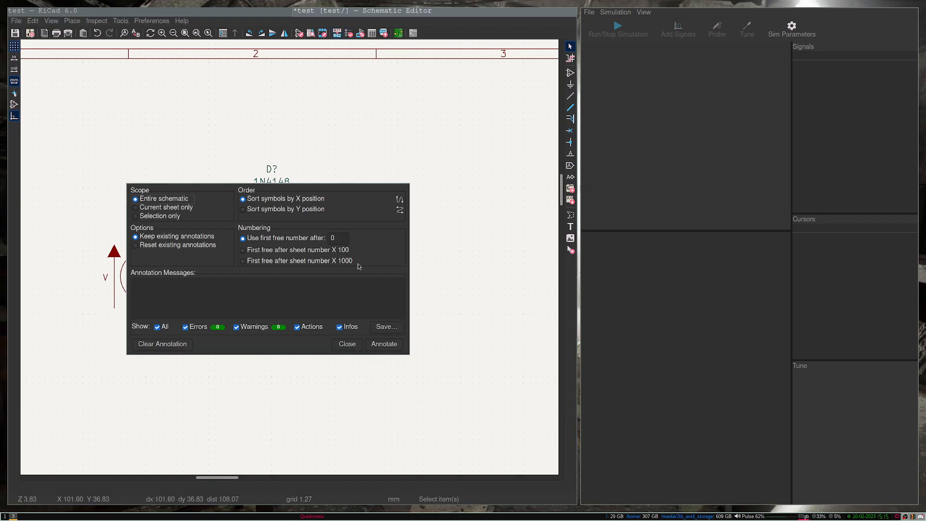
left_click(392, 347)
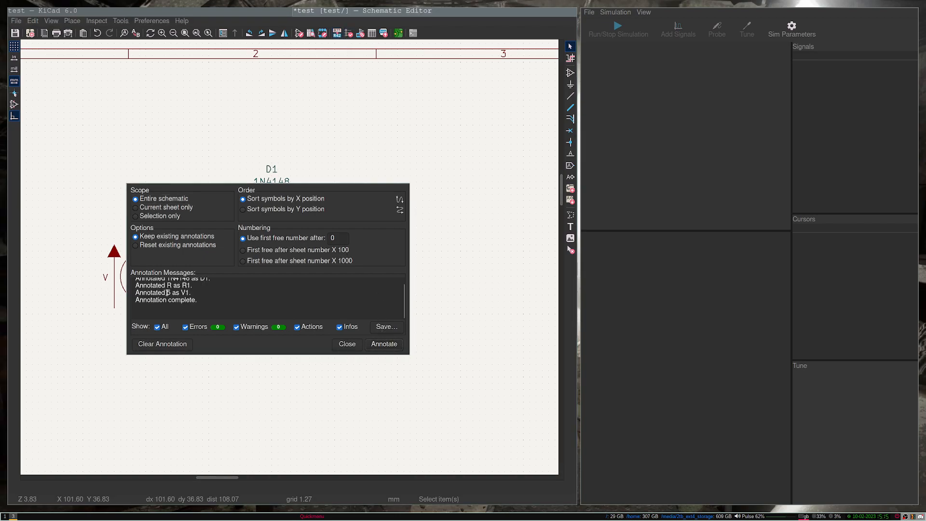
left_click(346, 344)
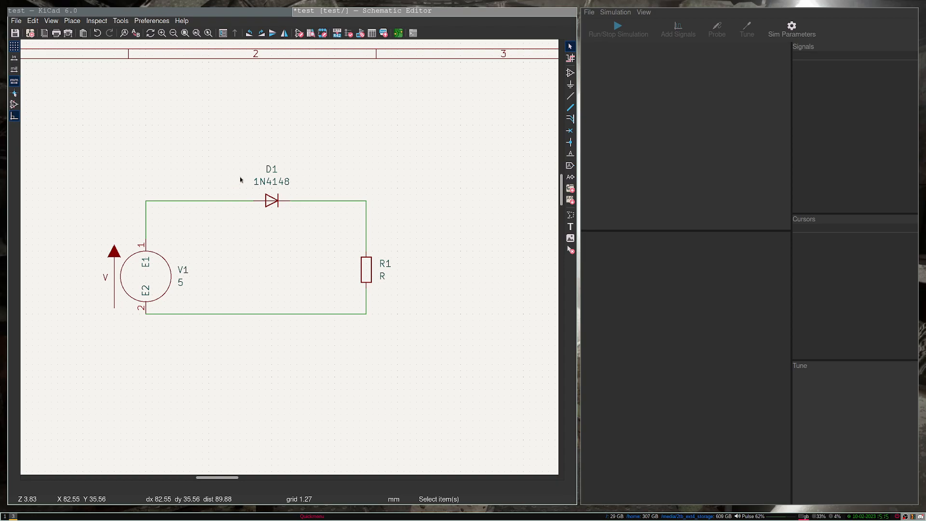
Step: Change resistor R1's value to 10k
double_click(381, 277)
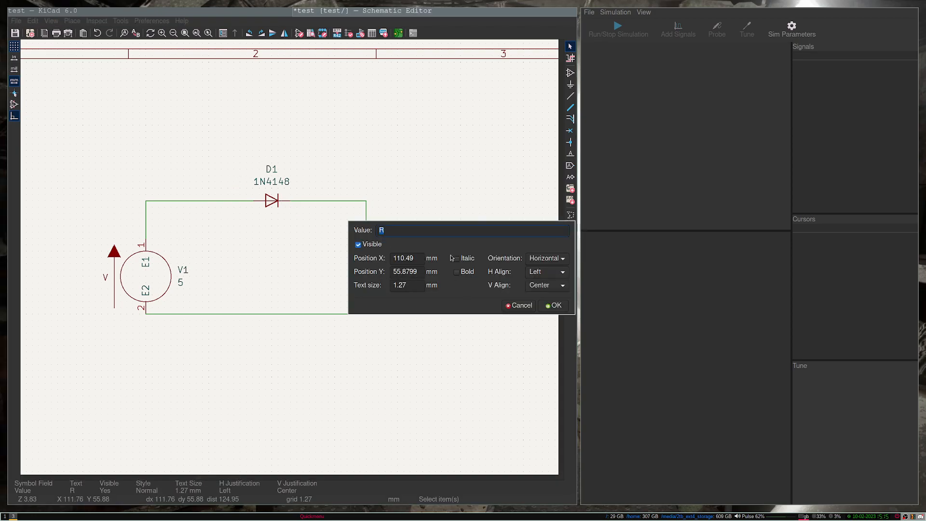
left_click_drag(439, 246, 373, 338, "super")
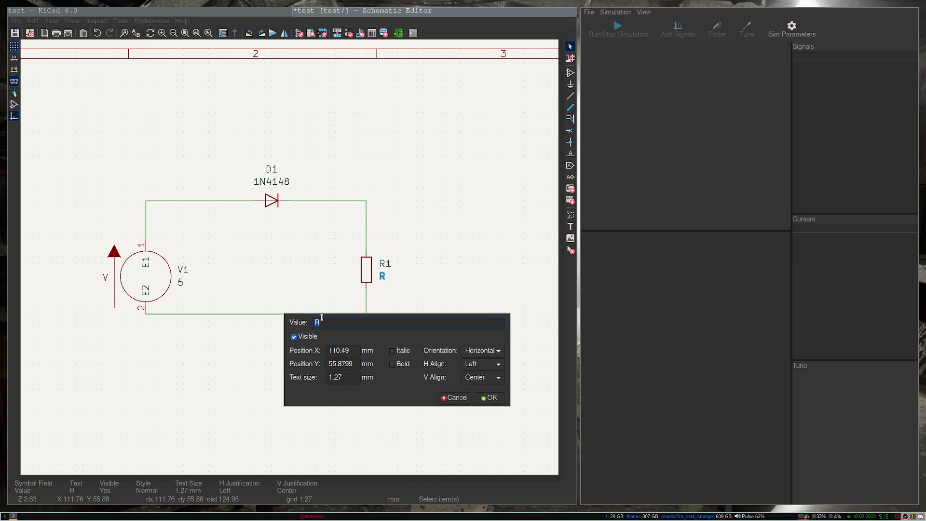
type("10")
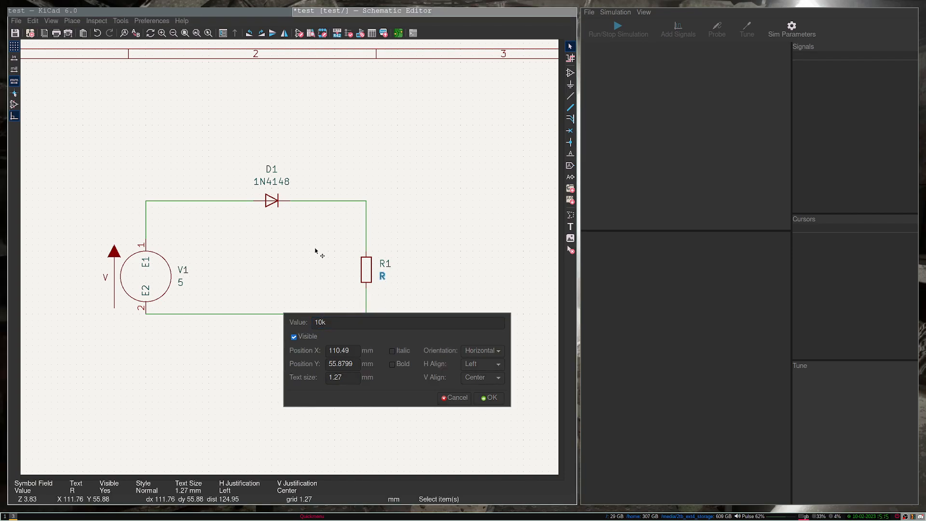
type("k")
left_click(489, 398)
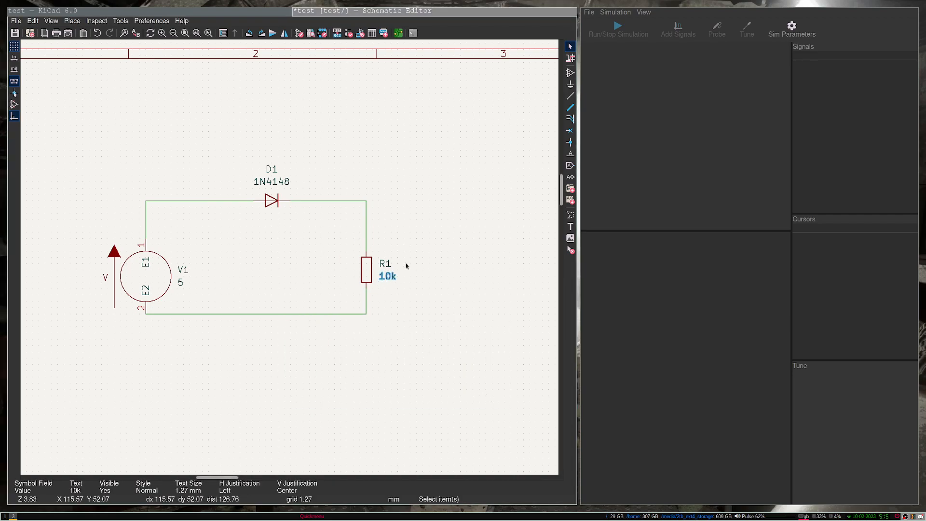
left_click(272, 255)
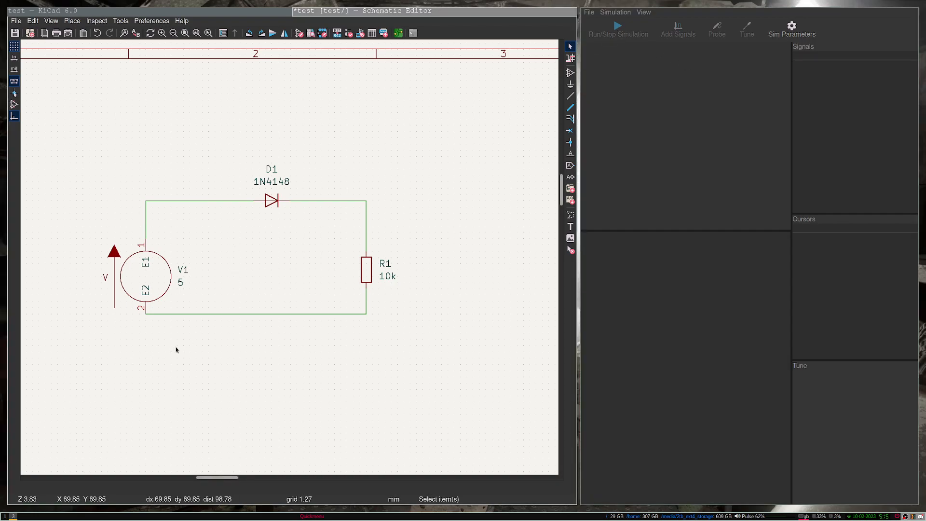
Step: Place the pspice 0 ground symbol below V1 and wire it to the bottom net
type("a")
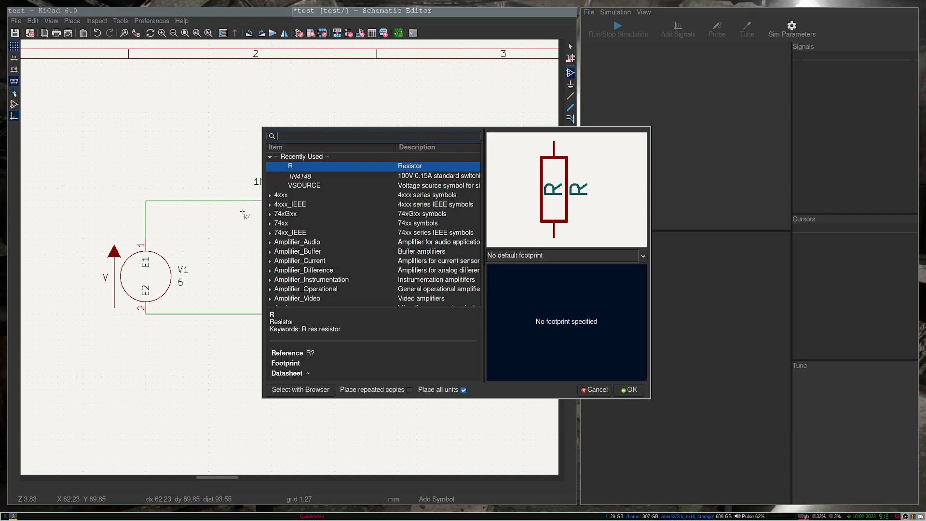
type("0")
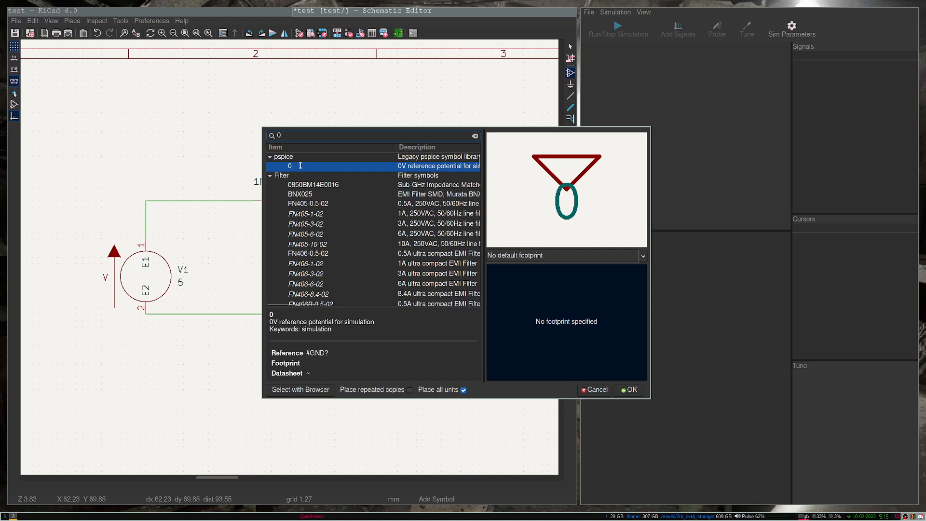
key("Return")
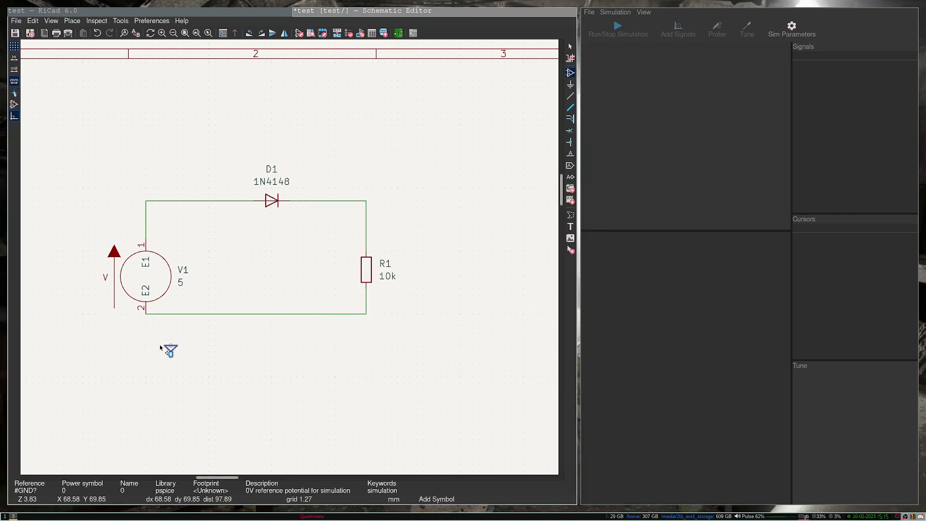
left_click(144, 333)
key("w")
left_click(145, 314)
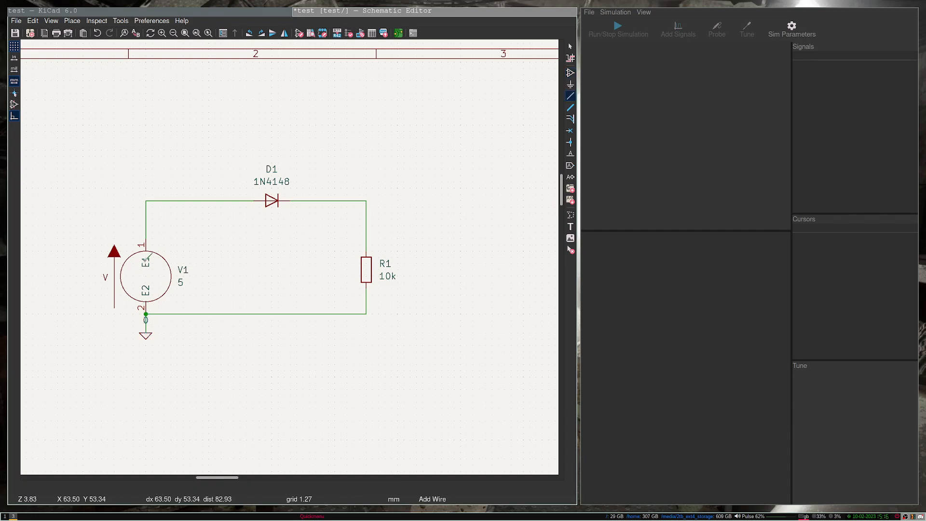
key("Escape")
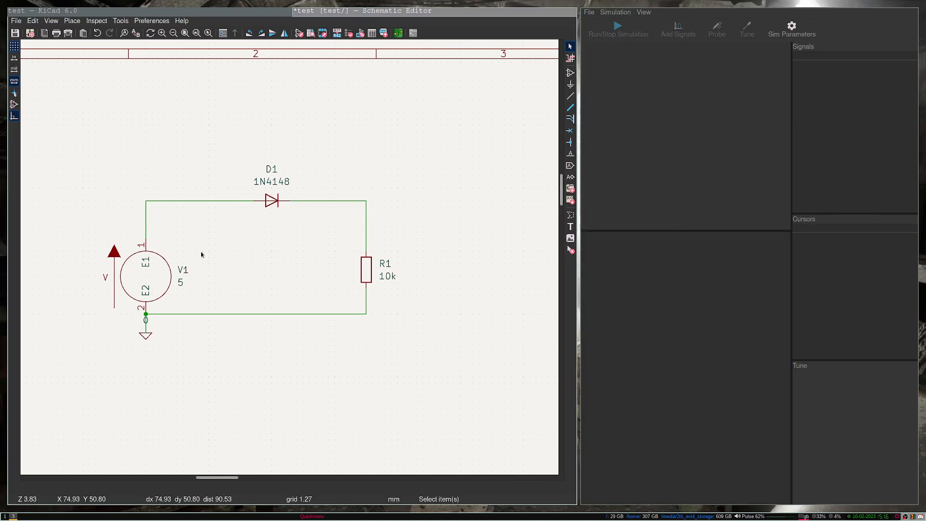
middle_click_drag(120, 193, 155, 211)
middle_click_drag(314, 293, 310, 251)
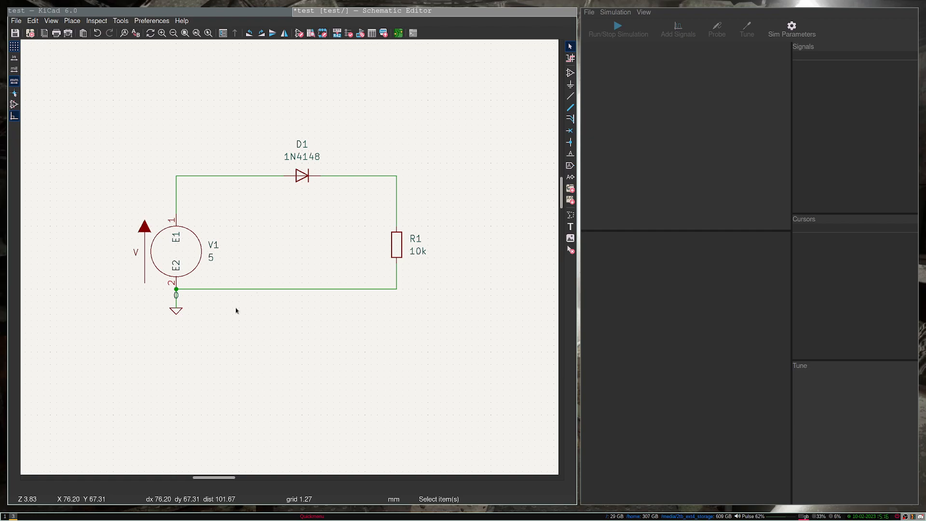
Step: Create a text note reading .tran 1 2
left_click(571, 227)
left_click(318, 348)
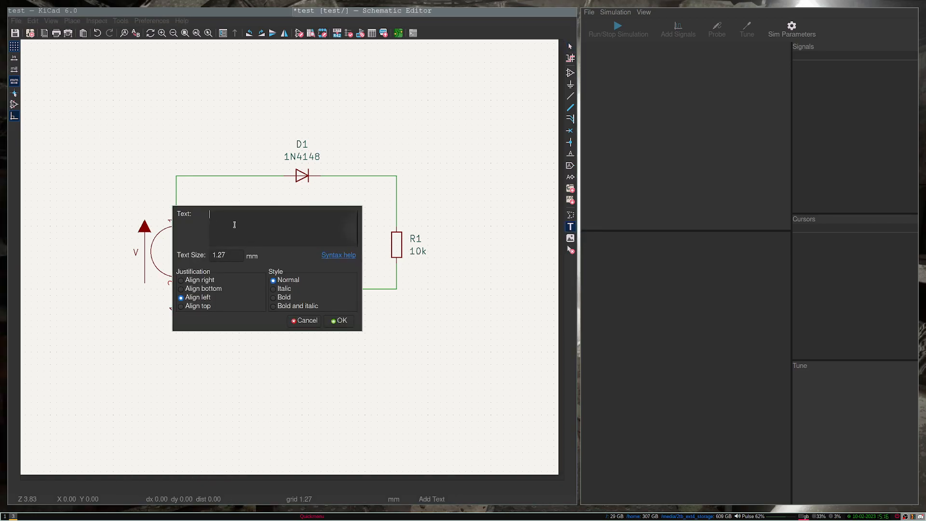
type(".tran 1 2")
left_click_drag(256, 213, 204, 213)
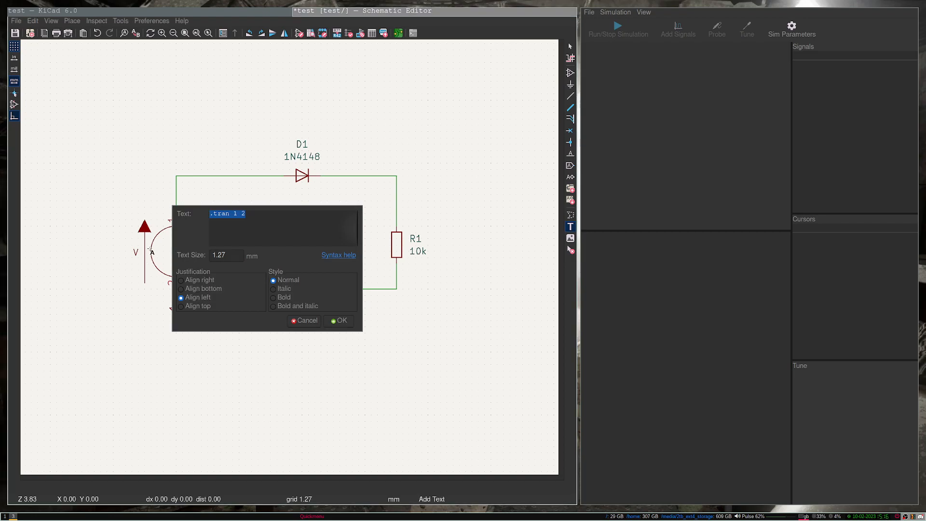
left_click(271, 226)
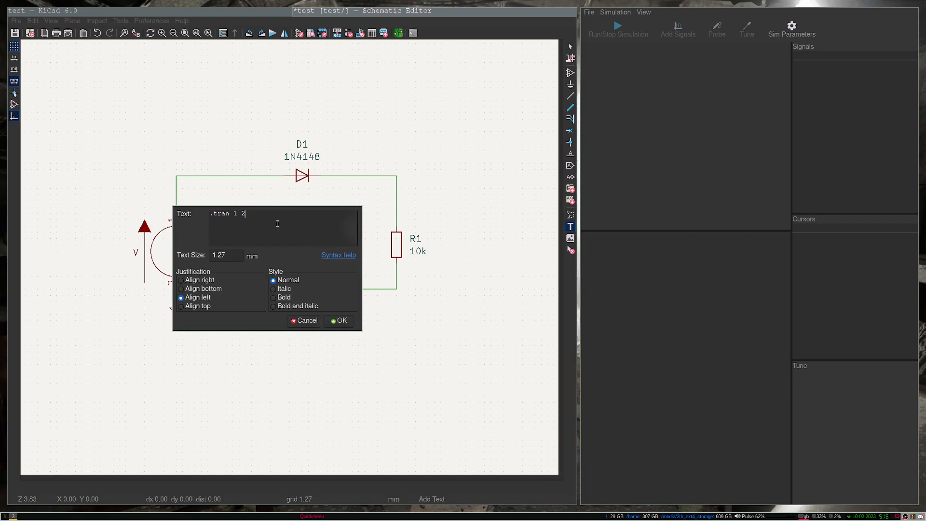
left_click_drag(275, 216, 245, 215)
left_click(210, 216)
left_click(222, 217)
left_click(235, 215)
left_click(338, 320)
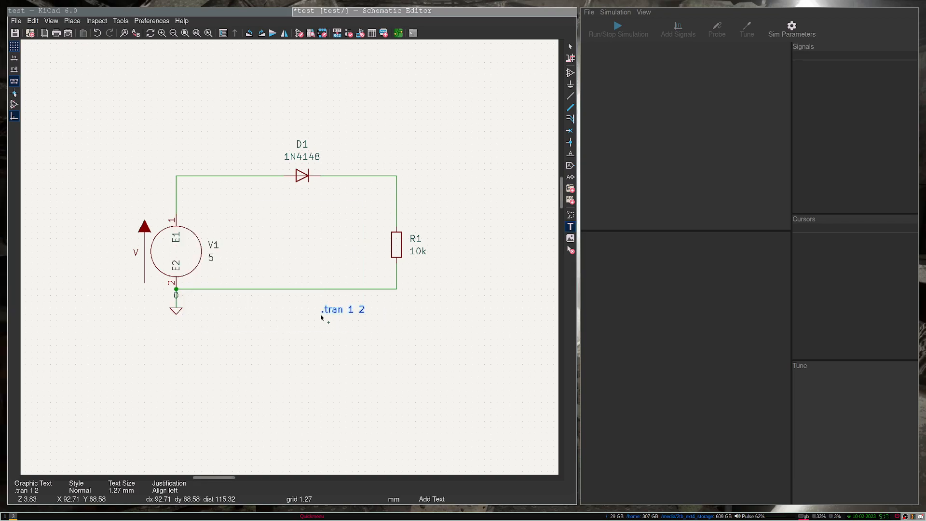
Step: Place the .tran 1 2 directive above the circuit and run the transient simulation
left_click(104, 122)
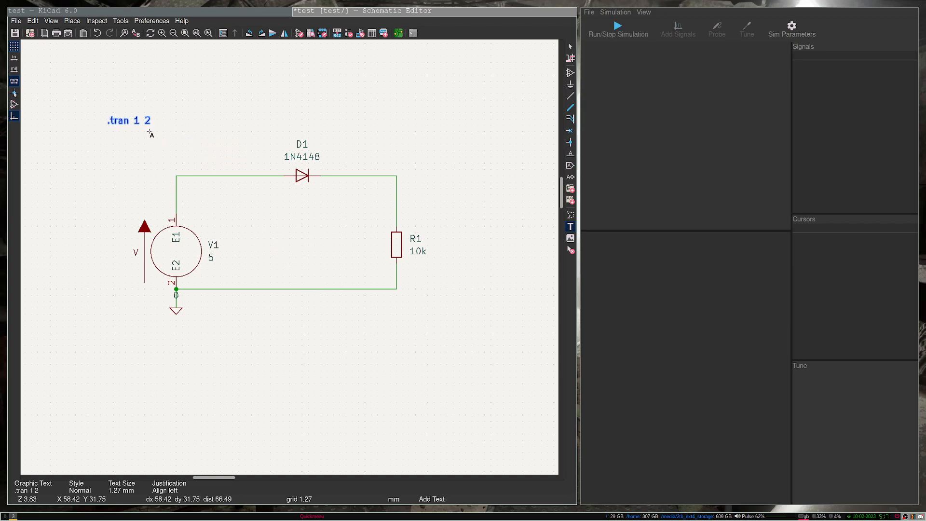
key("Escape")
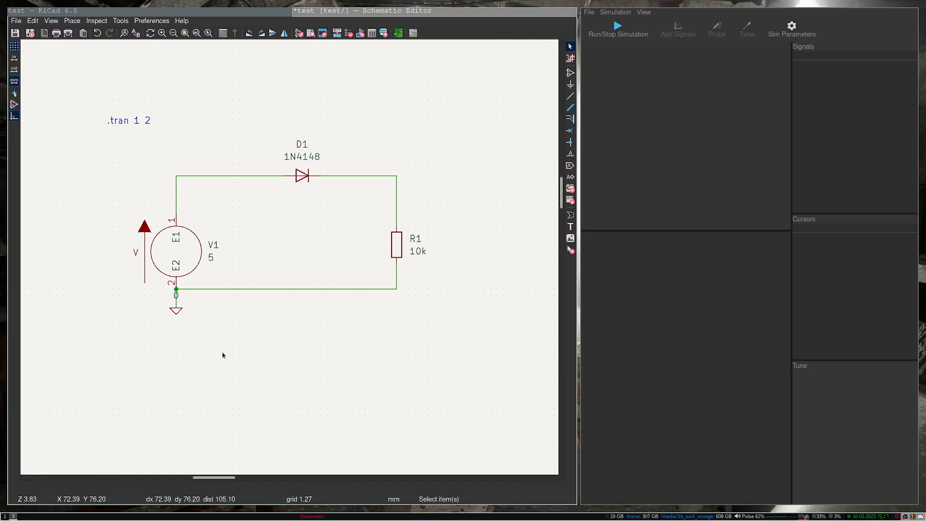
left_click(624, 37)
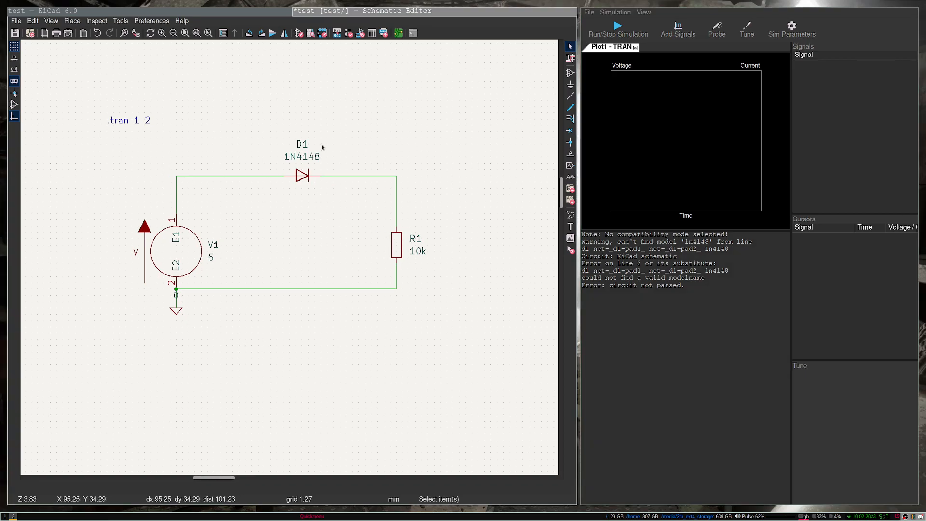
Step: Check R1's Spice model is a passive Resistor of 10k, then close without changes
double_click(396, 251)
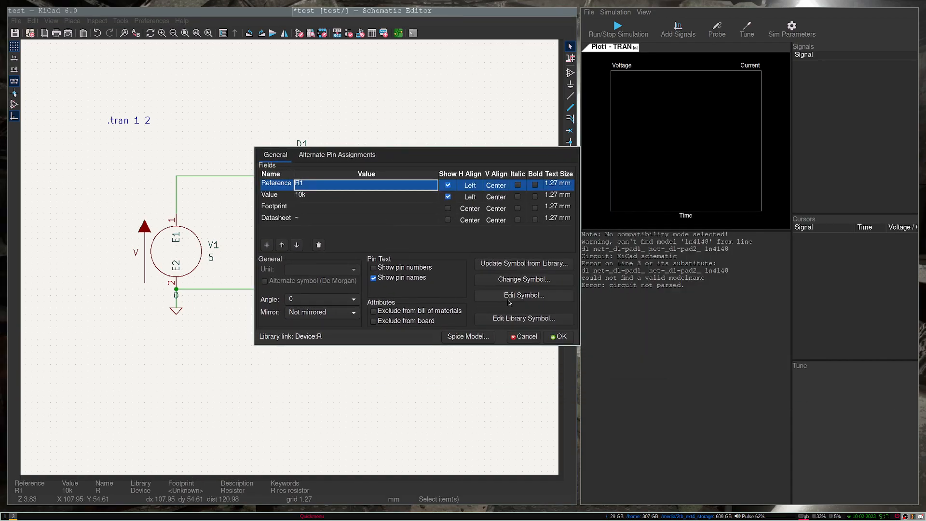
left_click(478, 340)
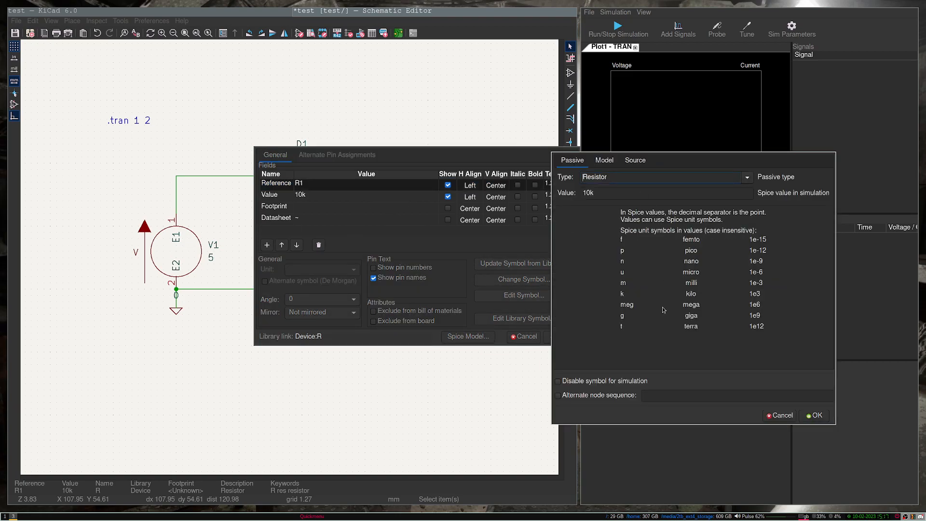
left_click(436, 164)
left_click(324, 170)
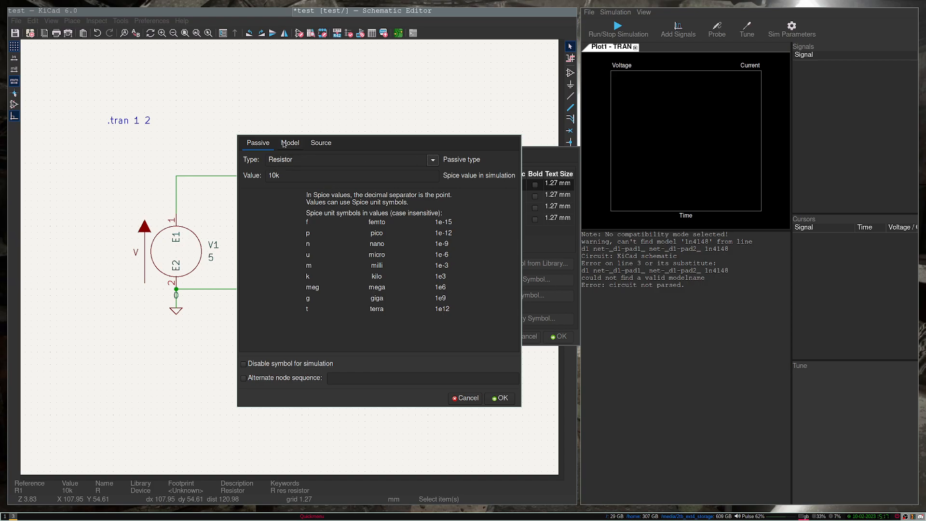
left_click(465, 398)
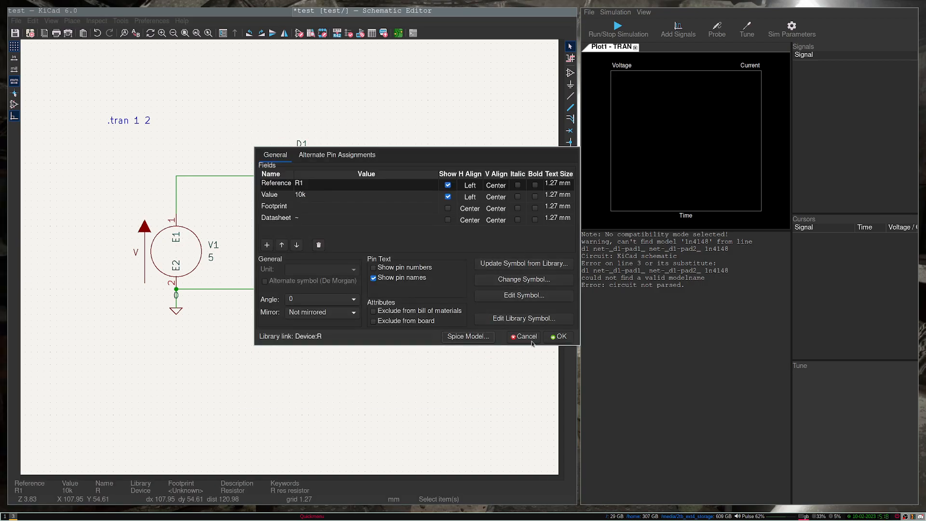
left_click(531, 339)
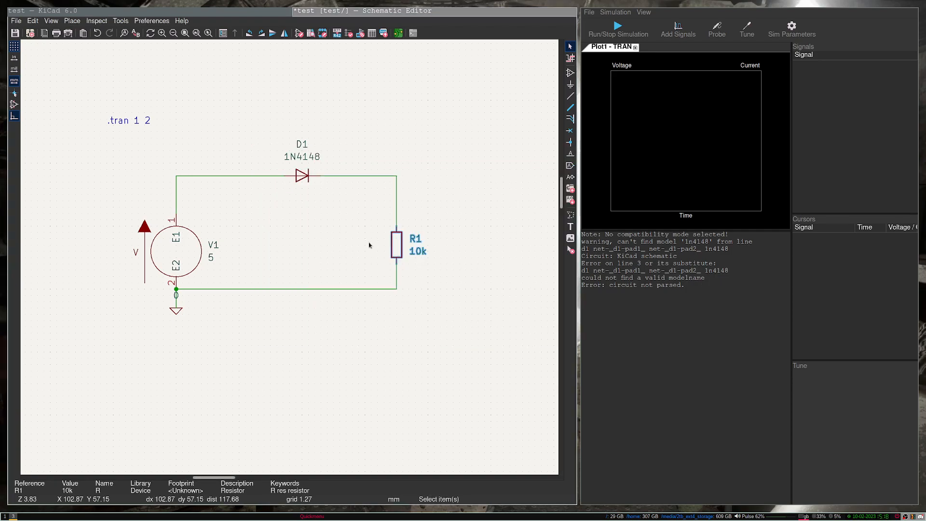
double_click(304, 179)
left_click(466, 336)
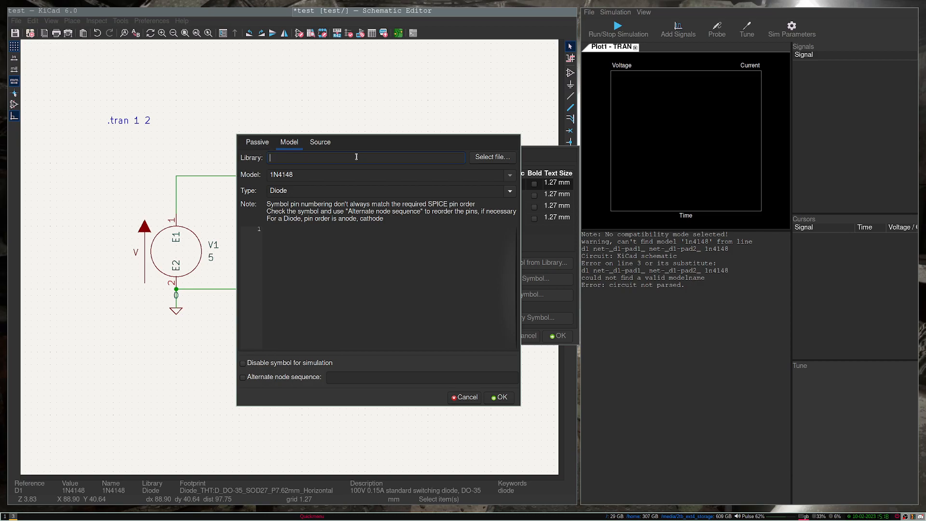
left_click(258, 143)
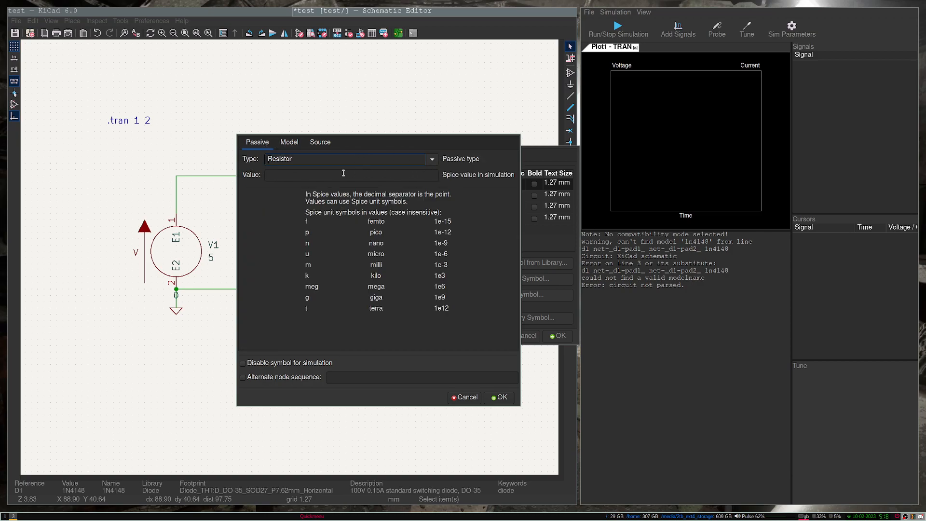
left_click(289, 142)
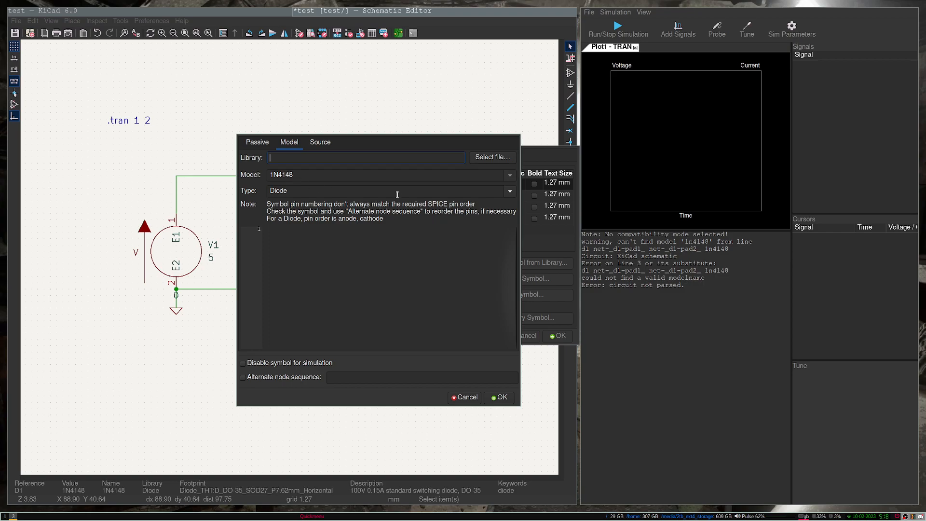
Step: Open Firefox on its own workspace and search DuckDuckGo for '1n4148 diode spice model git'
key("super+f")
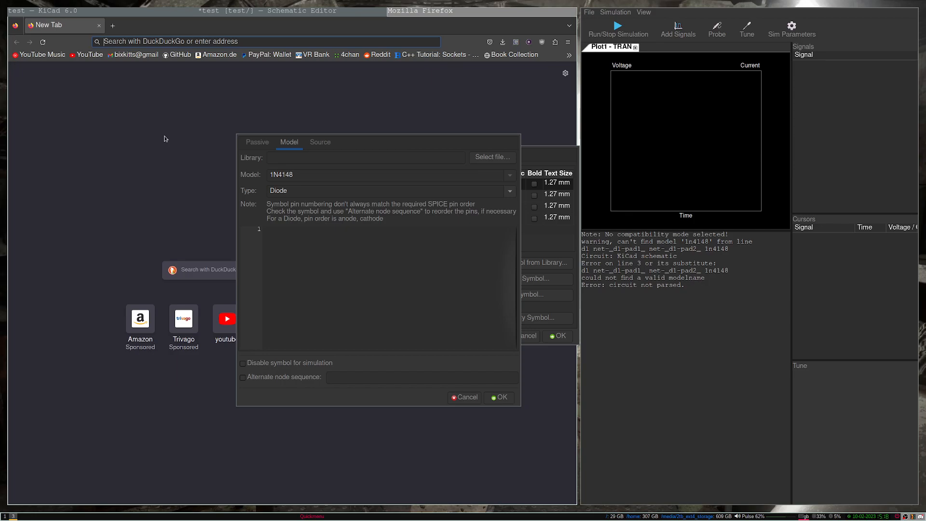
key("super+shift+5")
key("super+5")
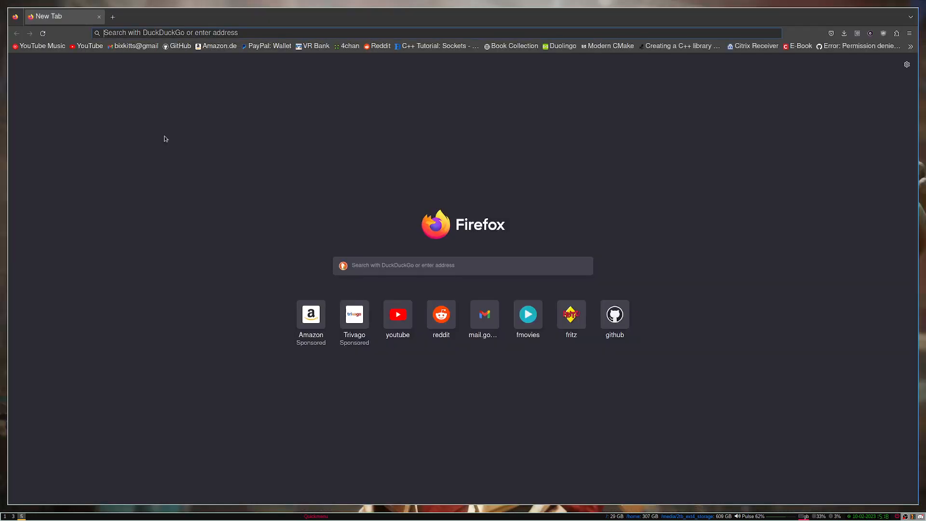
type("1n4")
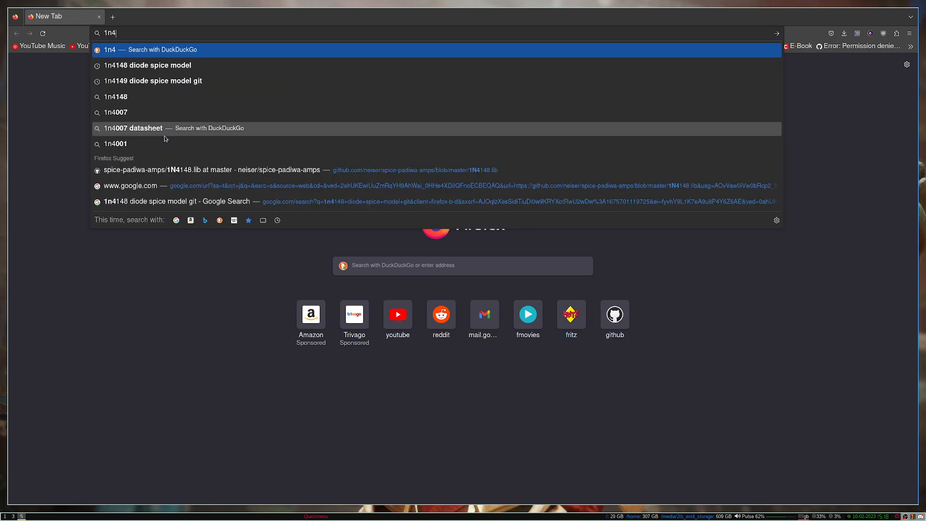
type("148")
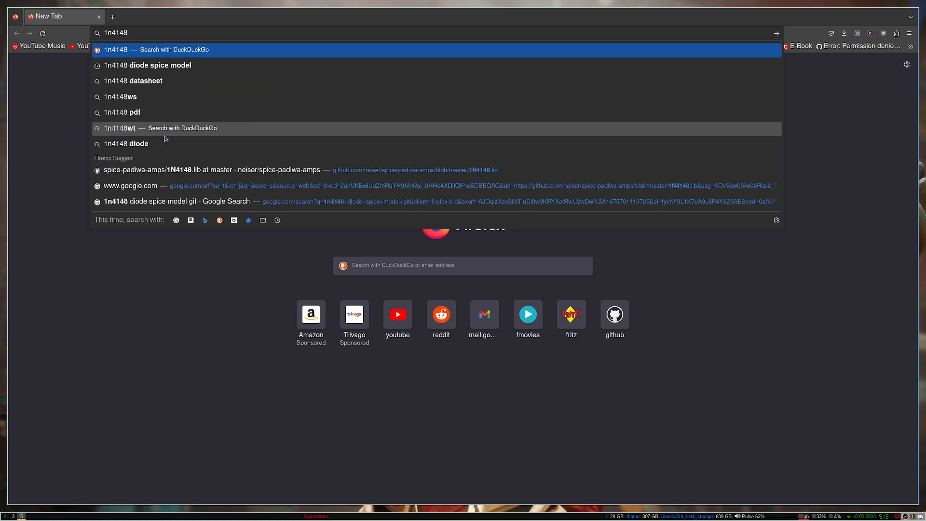
type(" d")
type("spice model")
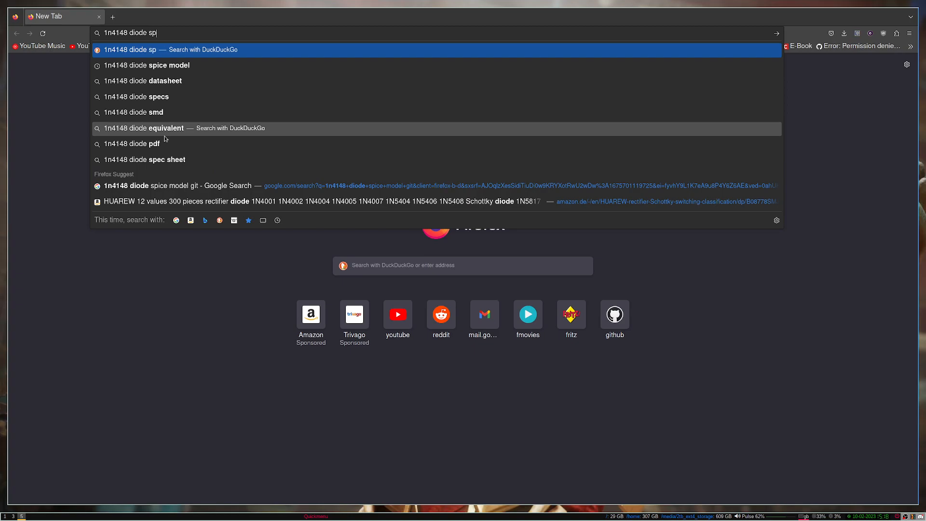
key("Return")
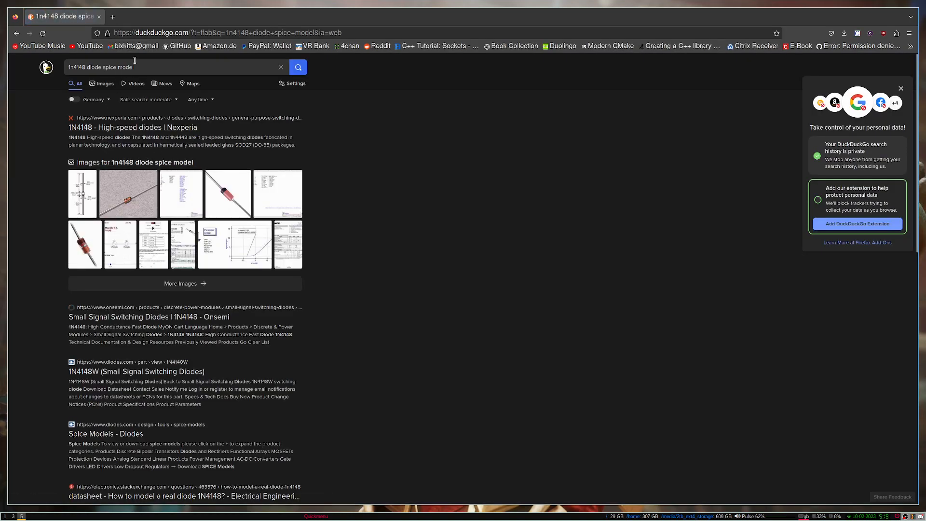
left_click(158, 68)
type("git")
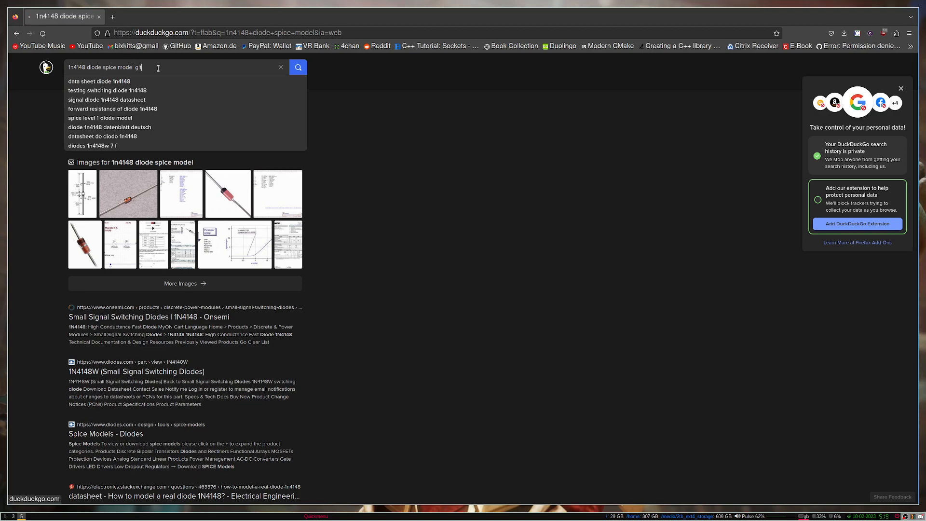
key("Return")
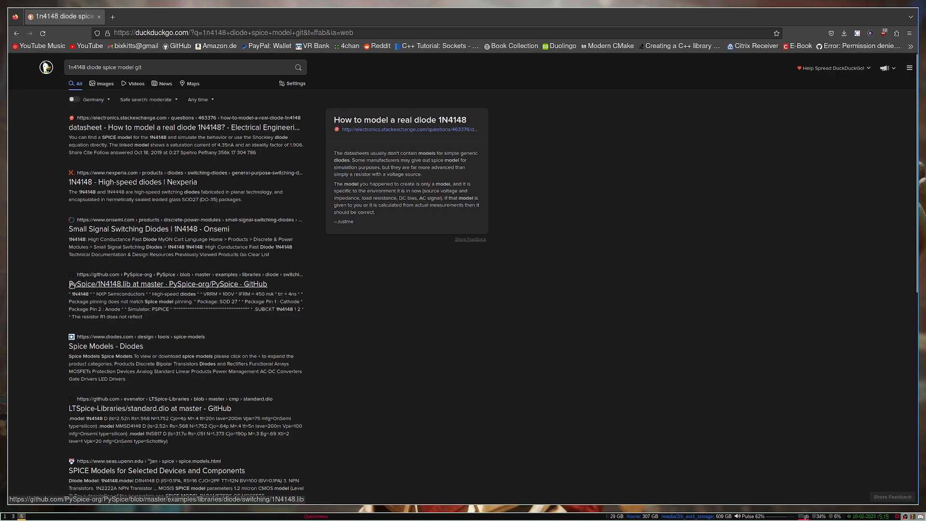
Step: Open the PySpice 1N4148.lib file on GitHub, look over its contents, and return to KiCad
left_click(116, 287)
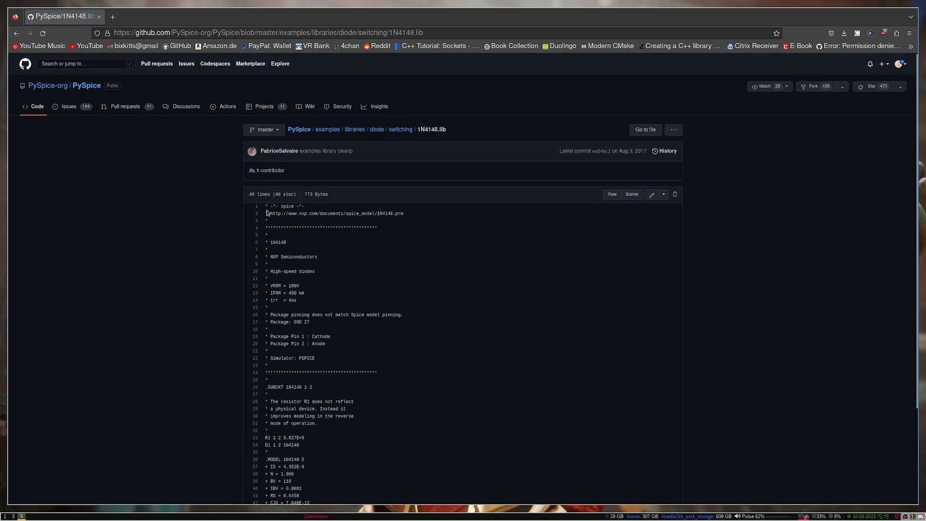
left_click_drag(269, 206, 395, 410)
scroll(378, 380, "down", 2)
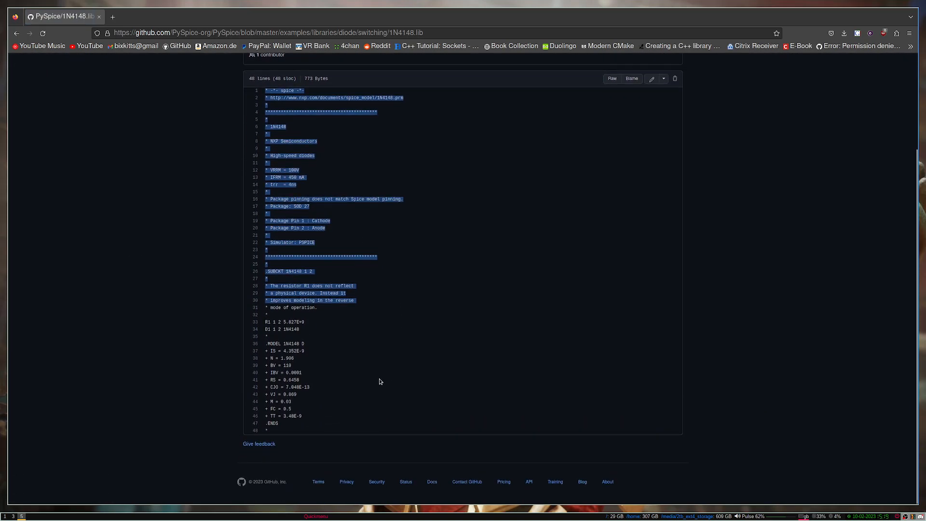
left_click(343, 402)
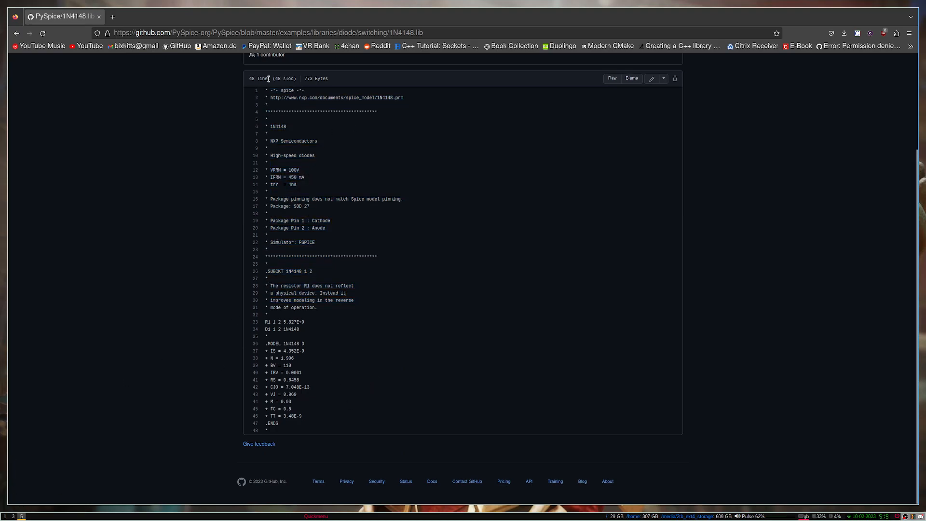
scroll(346, 258, "up", 2)
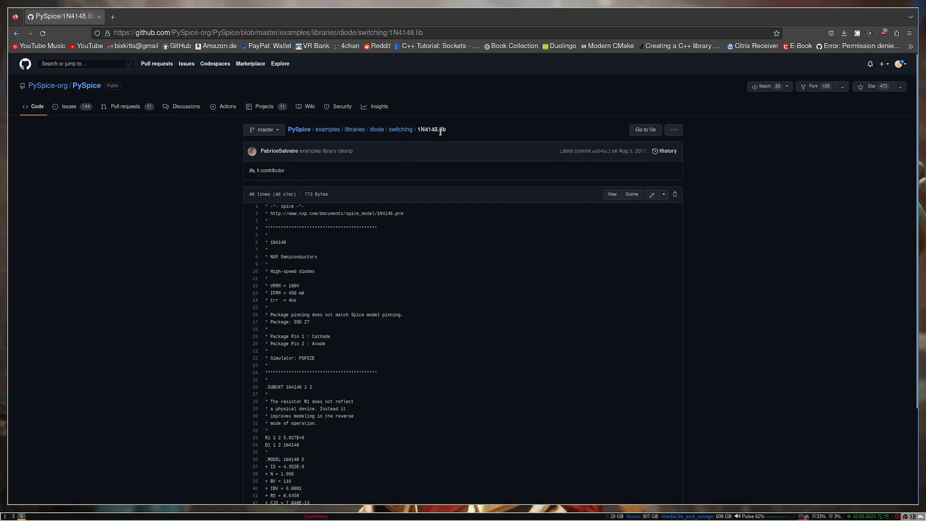
left_click(13, 516)
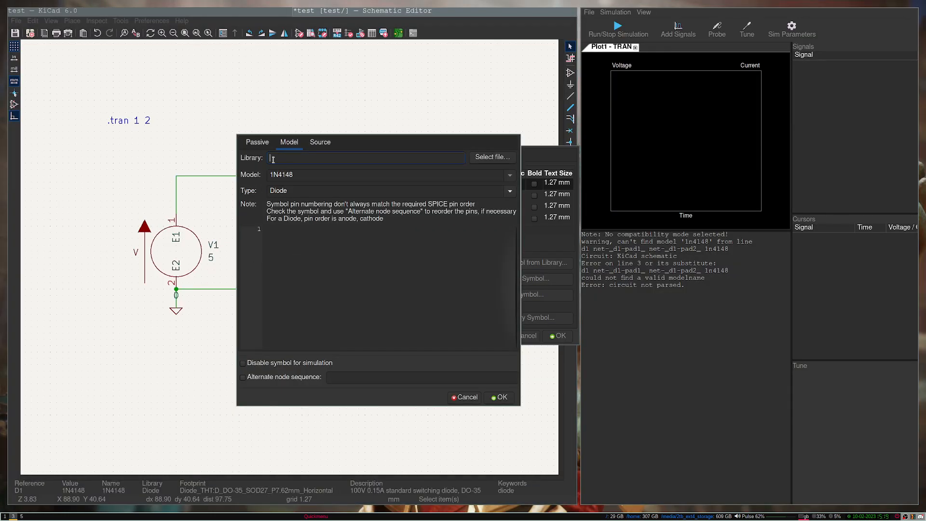
Step: Load 1n4148.lib from Electronics/spiceModels as D1's SPICE library file
left_click(491, 157)
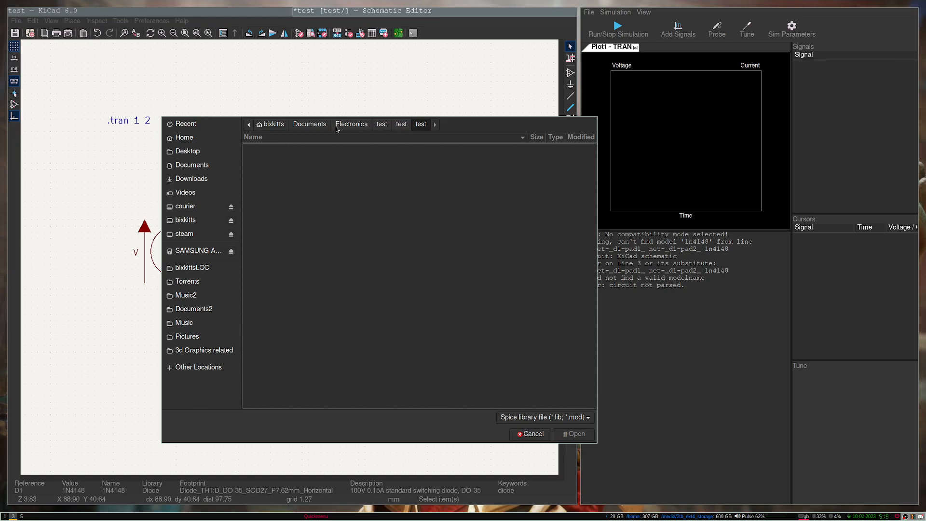
left_click(351, 126)
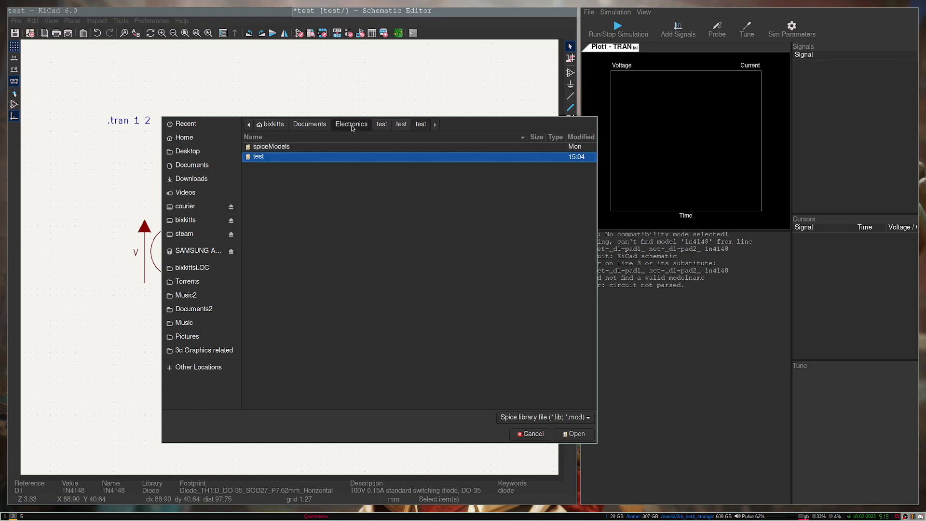
double_click(258, 147)
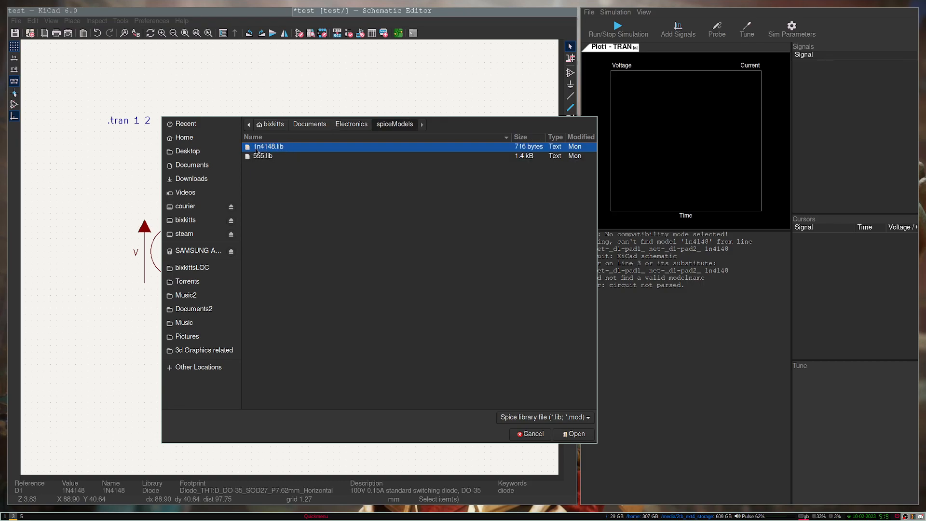
left_click(574, 434)
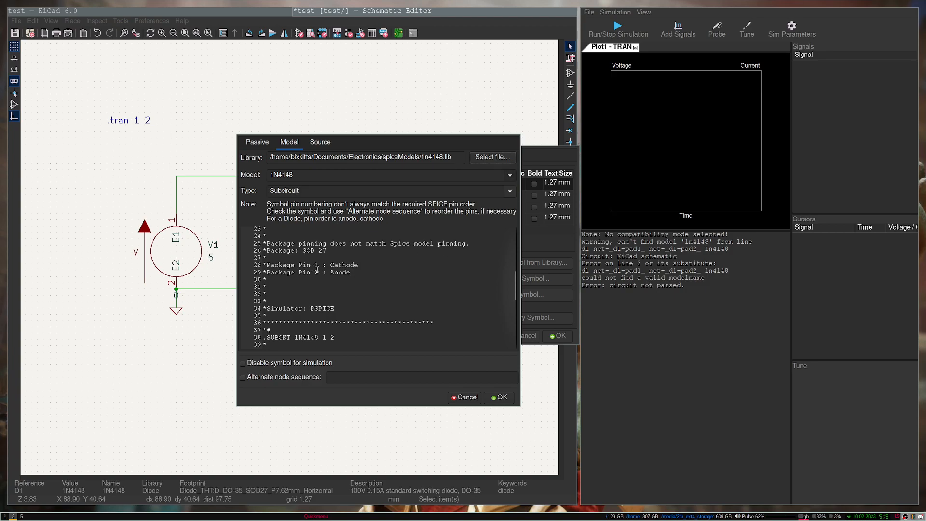
mouse_move(516, 294)
left_mouse_down()
mouse_move(520, 342)
mouse_move(512, 235)
mouse_move(519, 299)
left_mouse_up()
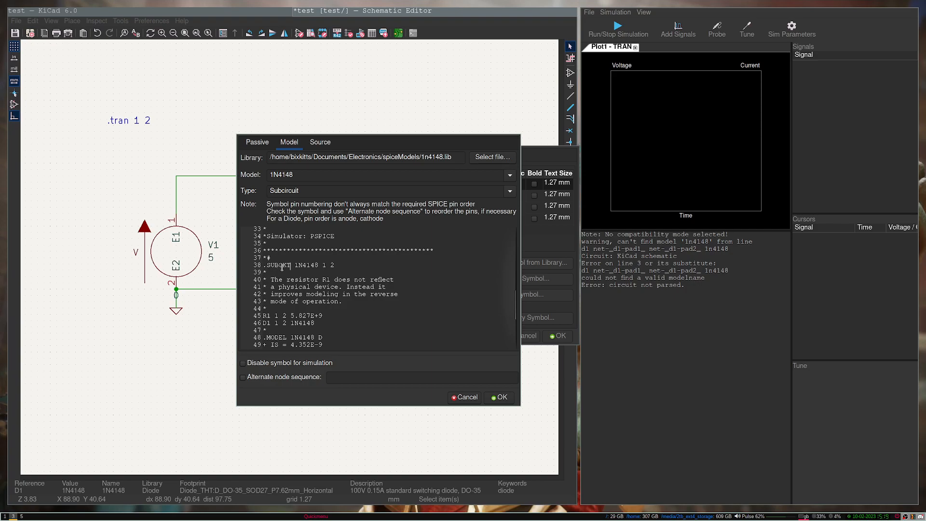
mouse_move(346, 265)
left_mouse_down()
mouse_move(263, 266)
mouse_move(337, 265)
left_mouse_up()
left_click(265, 266)
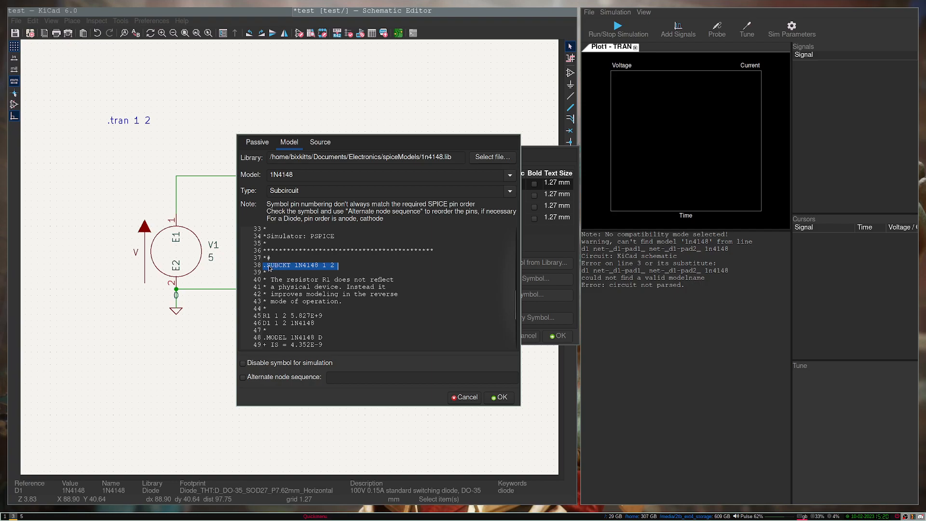
left_click(510, 192)
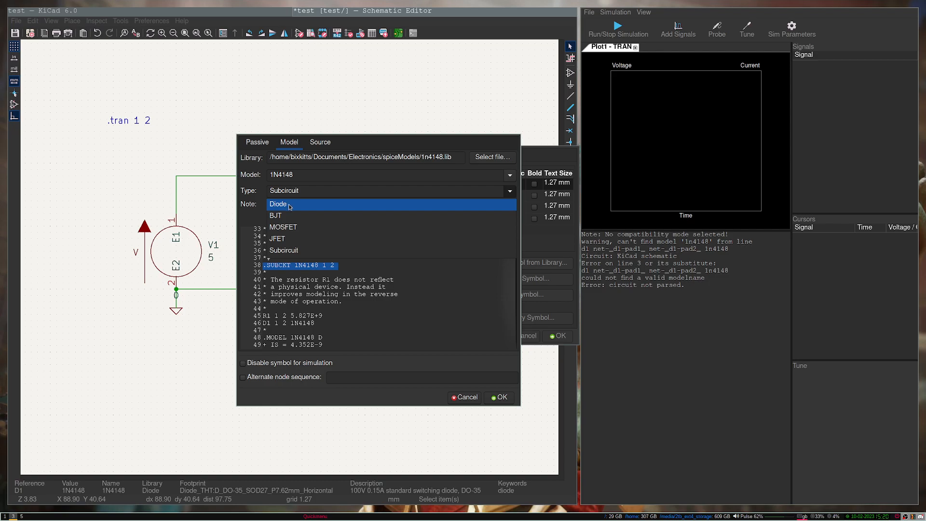
left_click(291, 252)
left_click(266, 265)
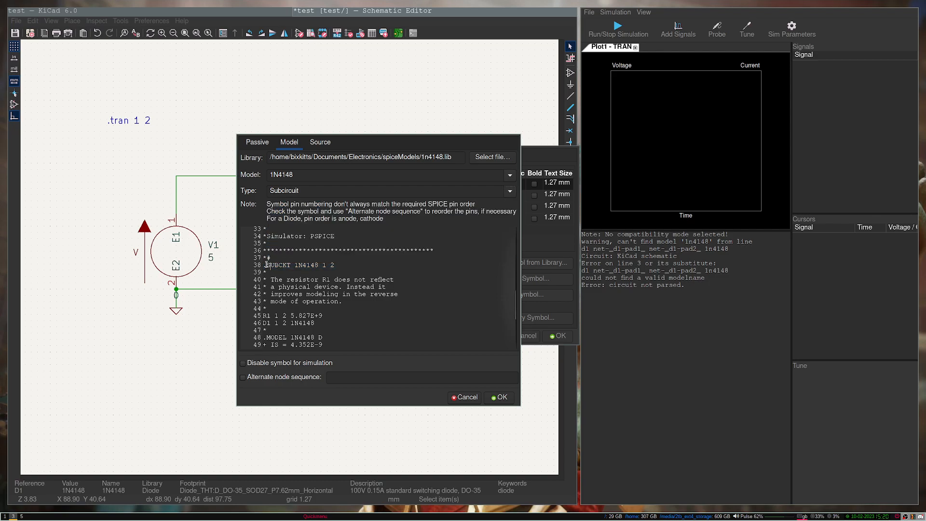
double_click(266, 264)
left_click(276, 271)
scroll(319, 256, "down", 1)
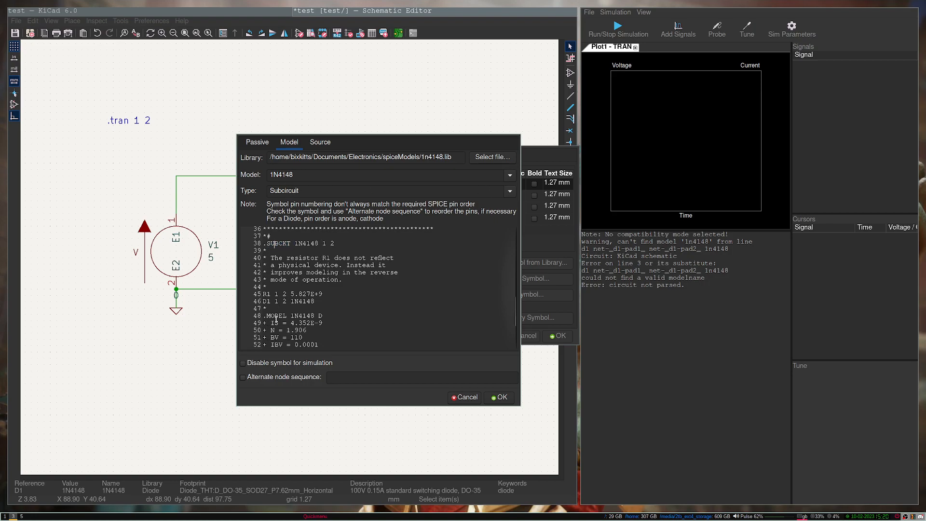
left_click_drag(288, 316, 266, 317)
left_click(509, 191)
left_click(376, 254)
left_click(509, 193)
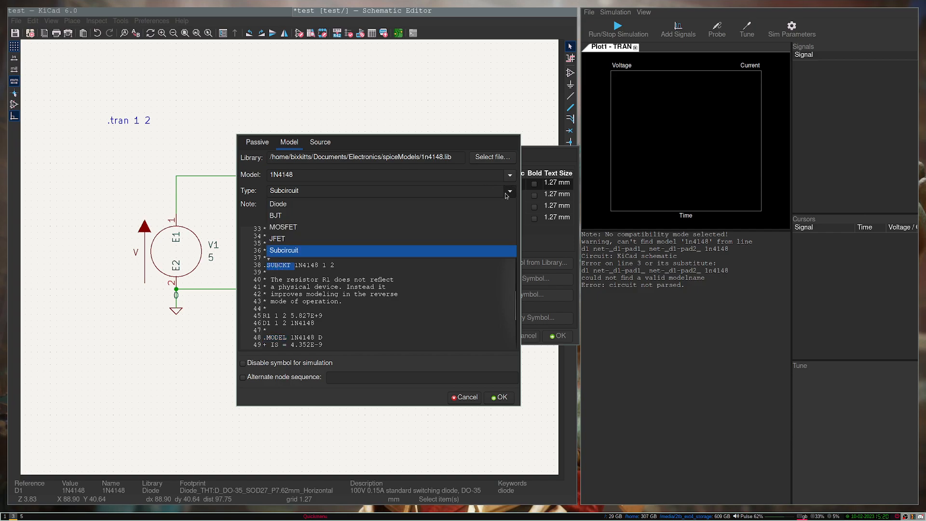
Step: Keep the model type as Subcircuit and inspect the .MODEL D line in the listing
left_click(415, 303)
scroll(284, 309, "down", 2)
left_click_drag(263, 294, 286, 294)
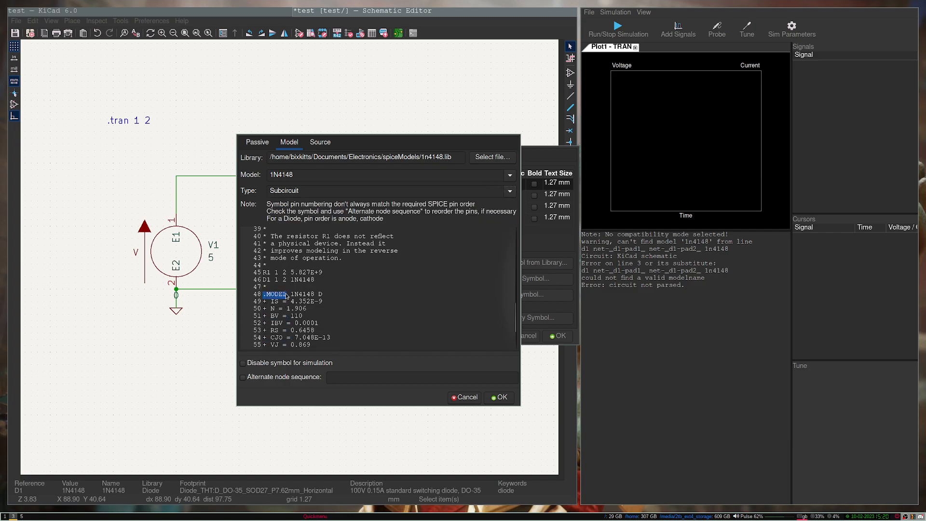
left_click(510, 191)
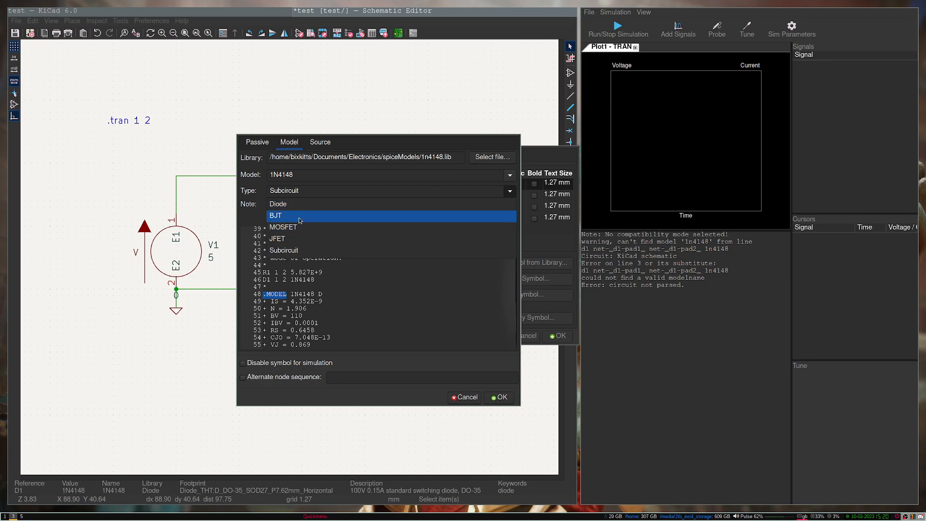
left_click(337, 308)
left_click_drag(318, 295, 323, 295)
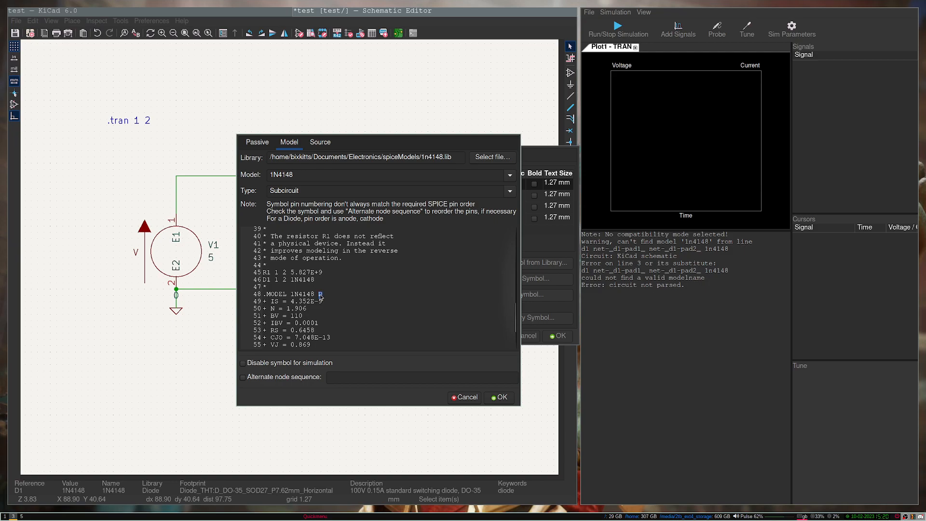
left_click_drag(266, 294, 266, 294)
scroll(298, 285, "up", 2)
Step: Review the .SUBCKT 1N4148 1 2 header and the R1 1 2 5.827E+9 line
left_click_drag(339, 265, 265, 266)
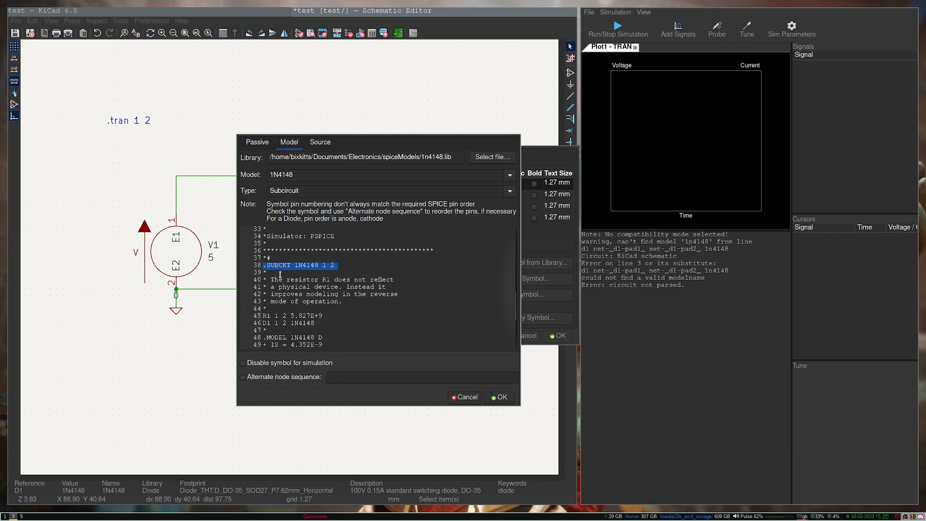
scroll(280, 275, "down", 1)
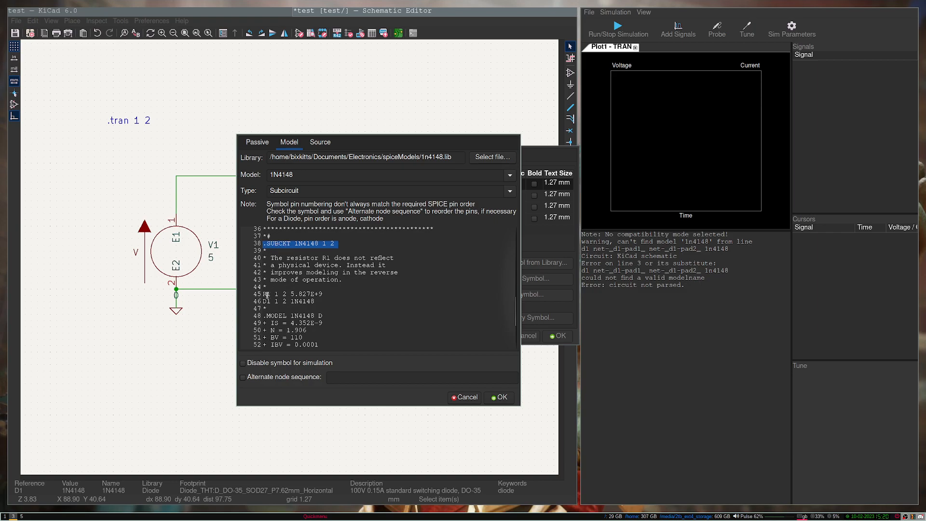
left_click_drag(263, 294, 318, 294)
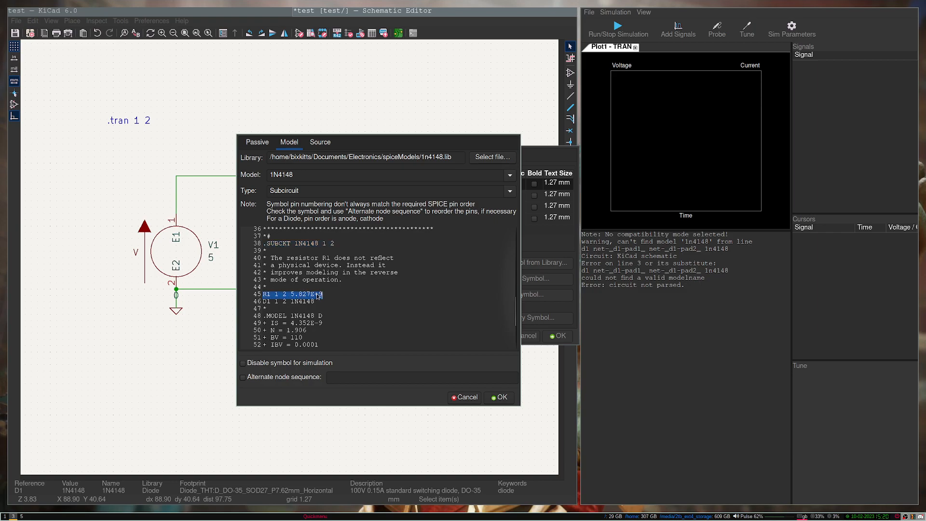
scroll(274, 237, "up", 8)
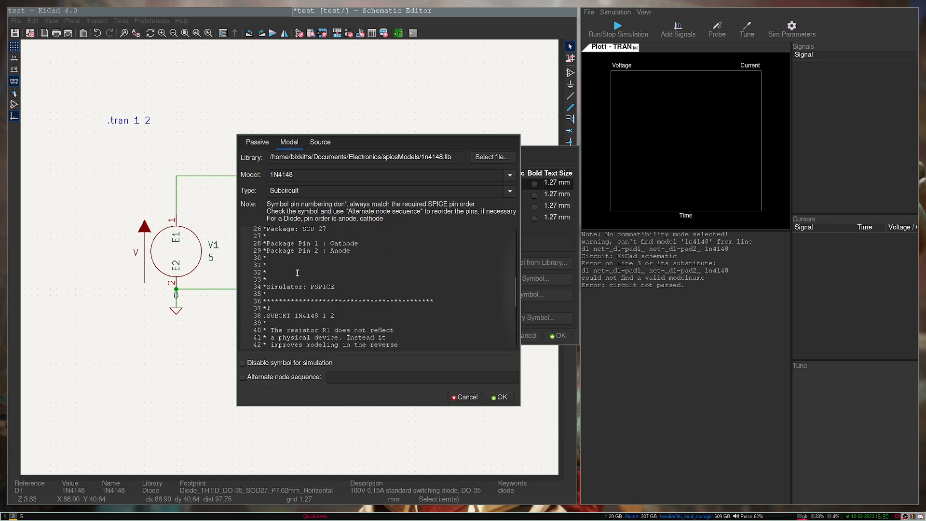
scroll(311, 260, "down", 8)
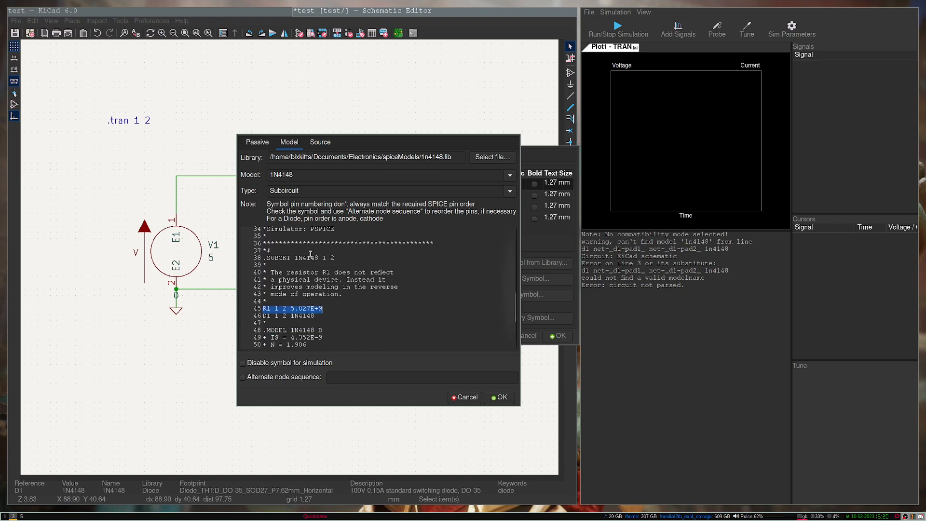
Step: Check the properties behind the model window, then accept the diode's SPICE model settings
left_click_drag(304, 273, 471, 312, "super")
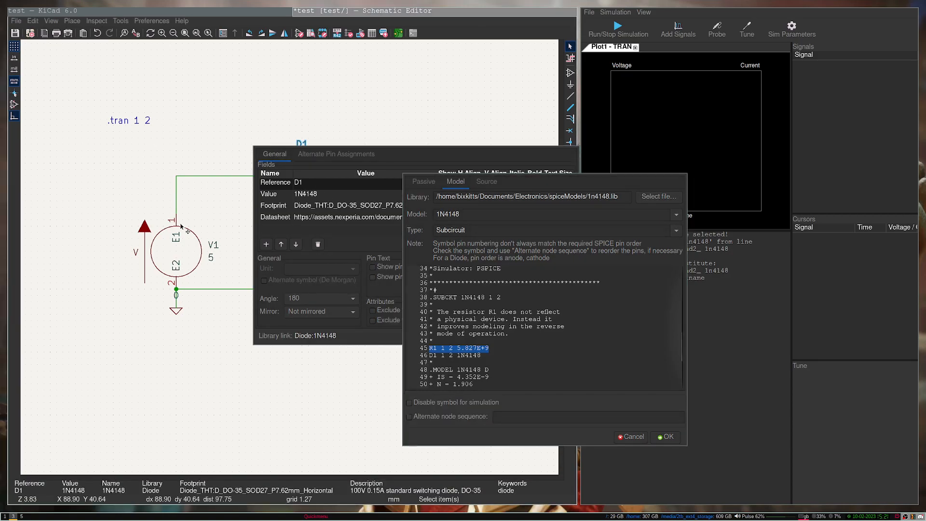
left_click_drag(414, 418, 249, 382, "super")
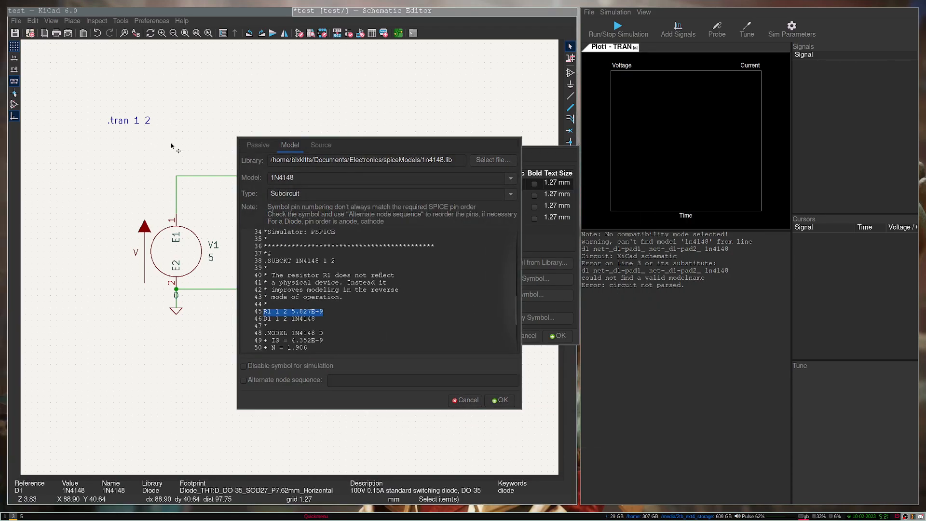
scroll(323, 300, "down", 2)
scroll(322, 301, "up", 2)
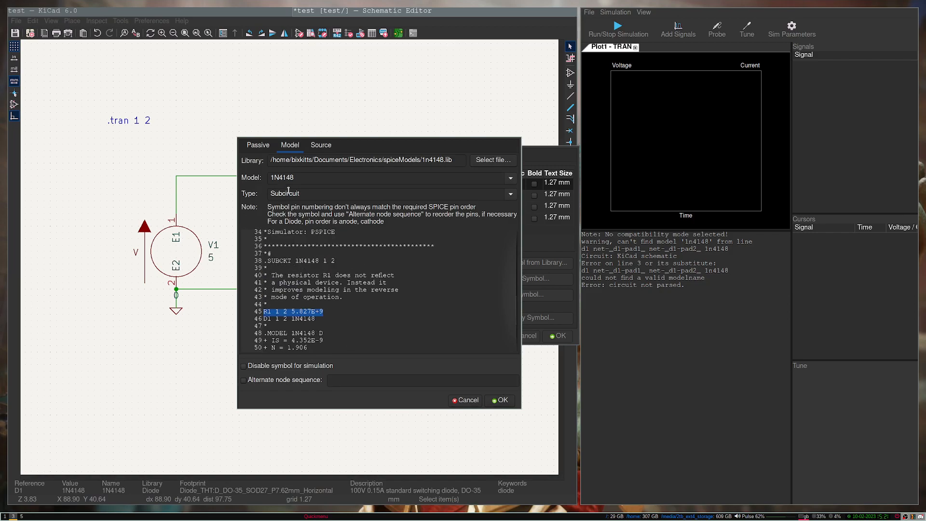
left_click(501, 401)
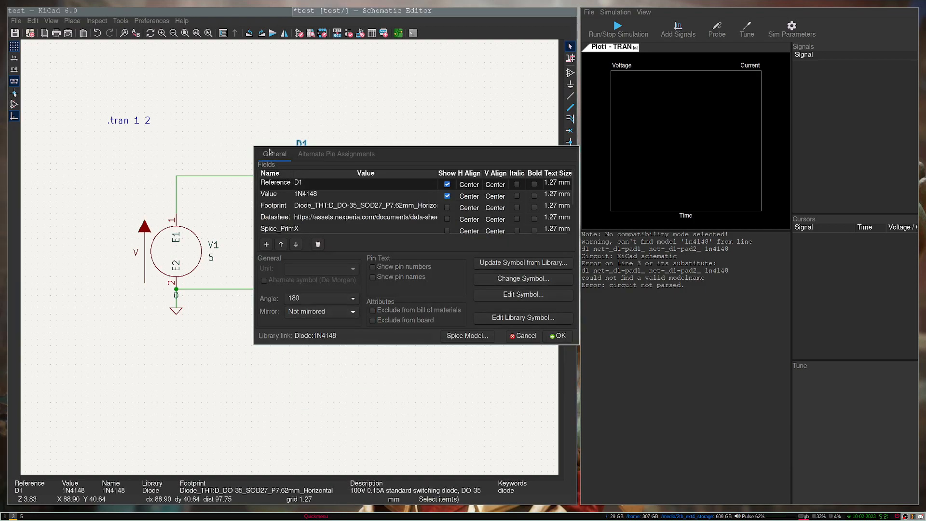
Step: Accept D1's symbol properties, rerun the transient simulation, and arm the Probe tool
left_click(559, 336)
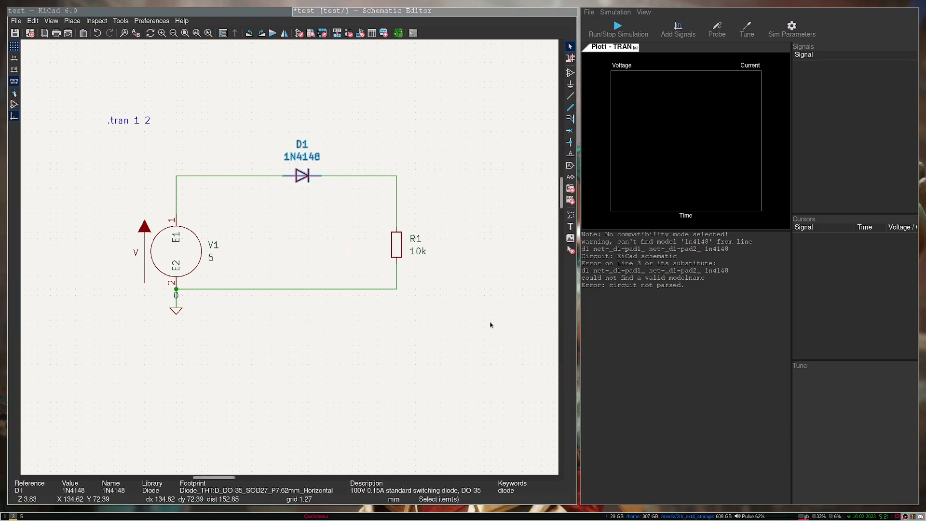
left_click(621, 29)
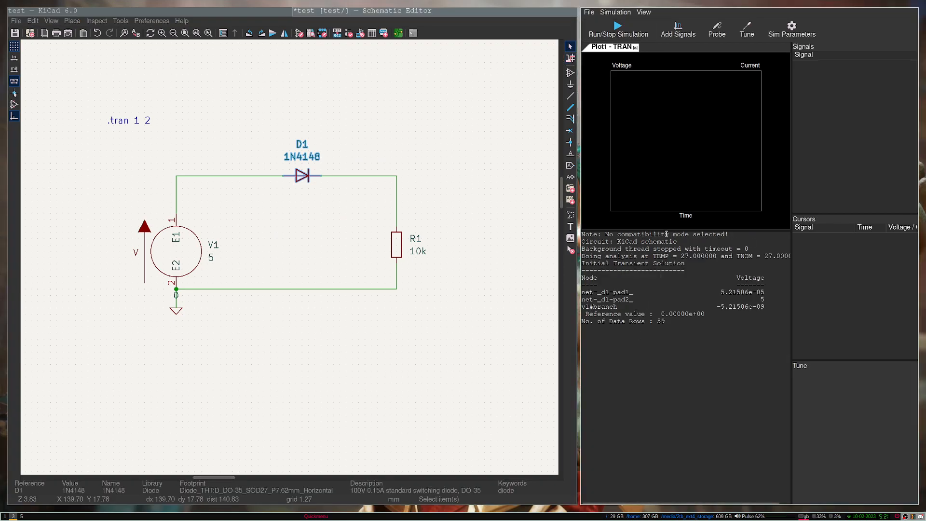
left_click(721, 30)
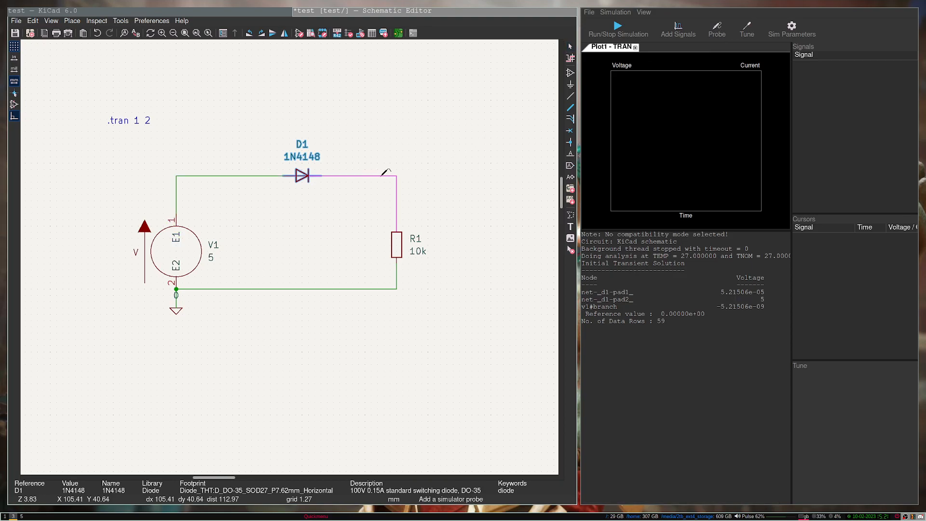
Step: Probe the V1-D1 and D1-R1 wires to plot both node voltages, then exit probing
left_click(199, 175)
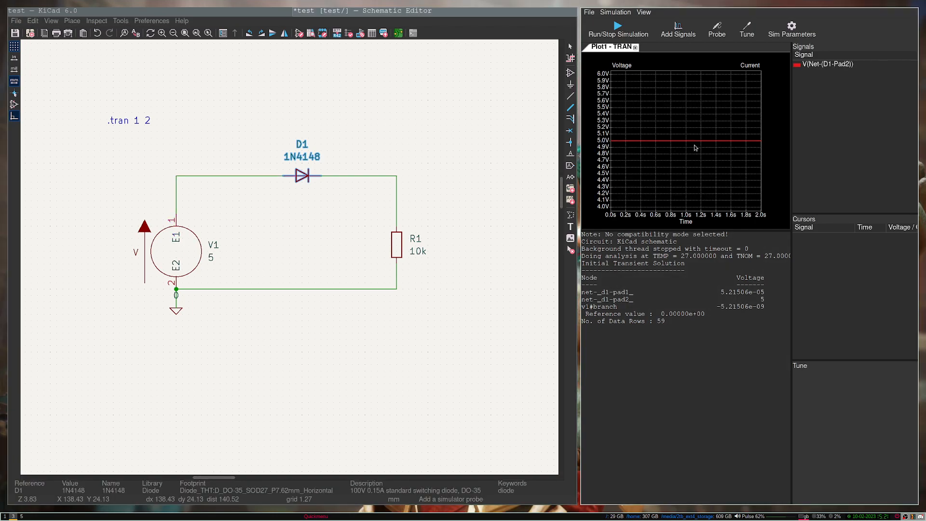
left_click(368, 171)
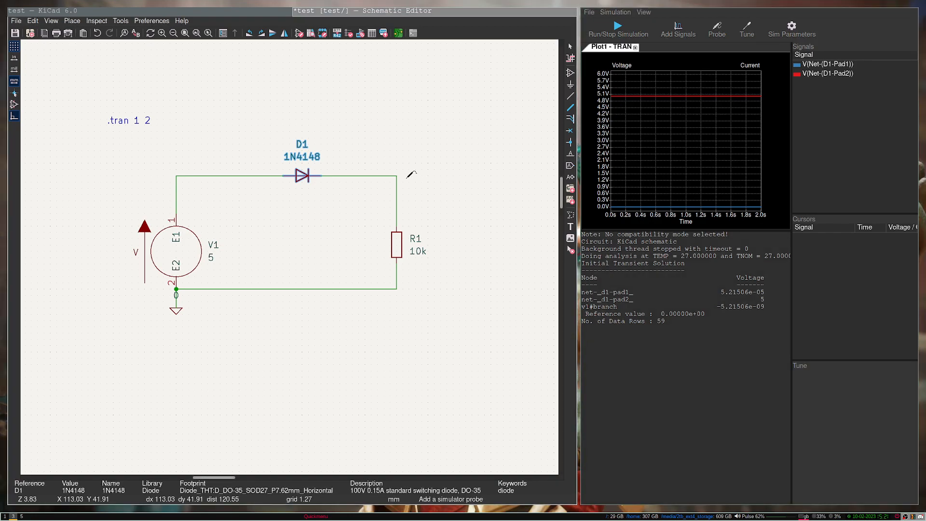
key("Escape")
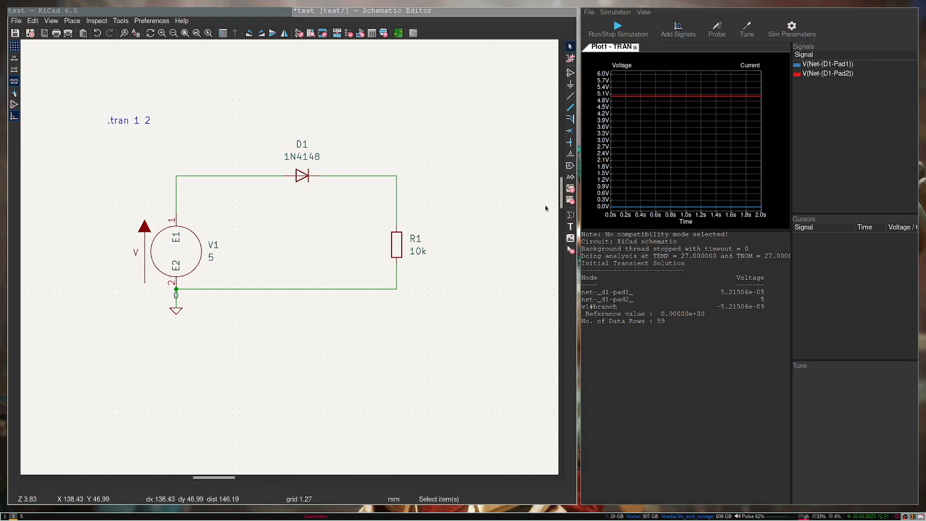
Step: Turn on D1's pin numbers and pin names, then reopen its symbol properties
double_click(304, 176)
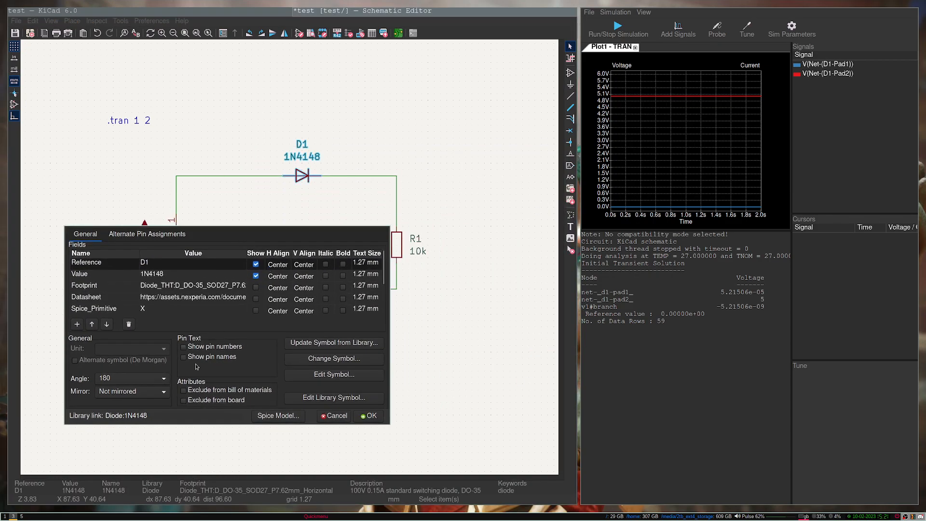
left_click(184, 346)
left_click(183, 357)
left_click_drag(189, 255, 202, 287, "super")
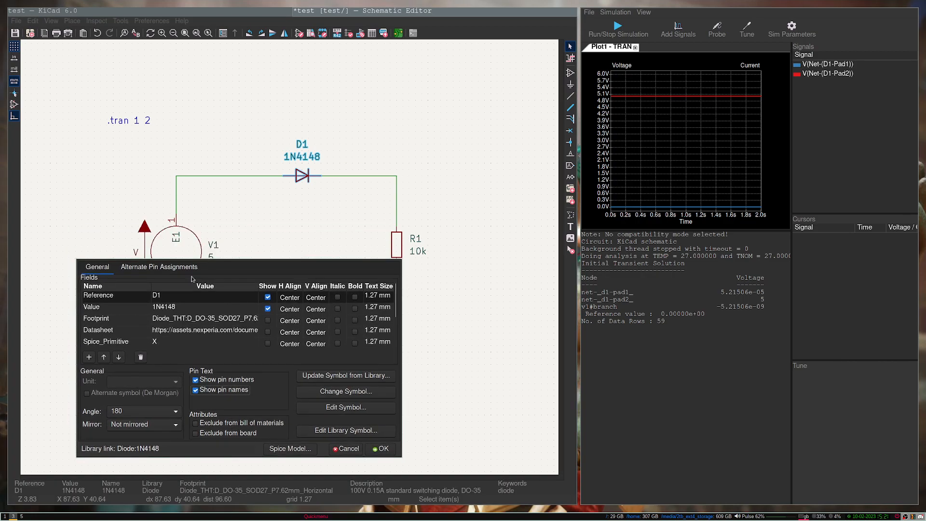
left_click_drag(266, 351, 243, 300, "super")
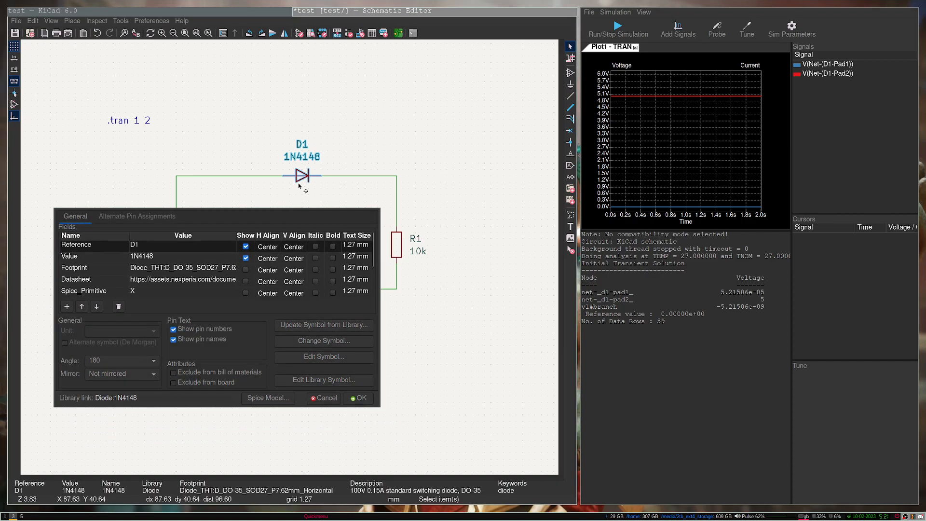
left_click(359, 398)
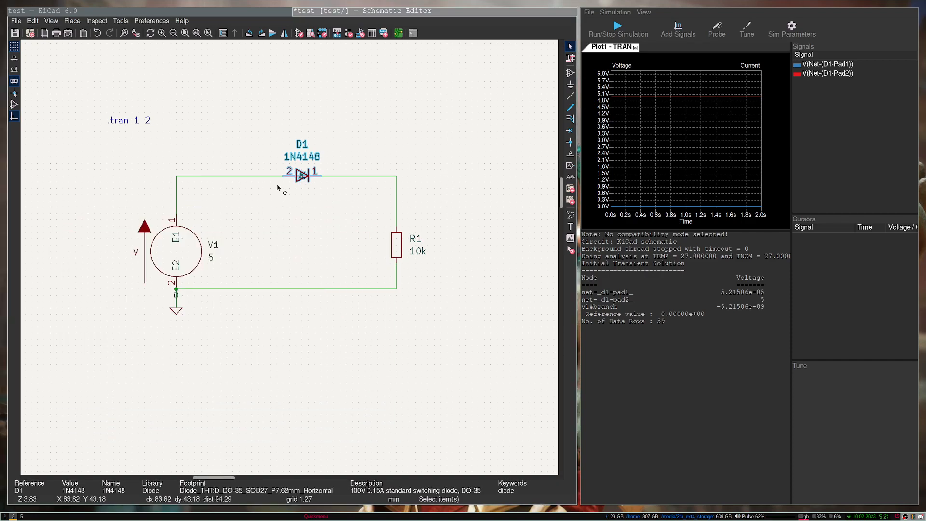
double_click(302, 176)
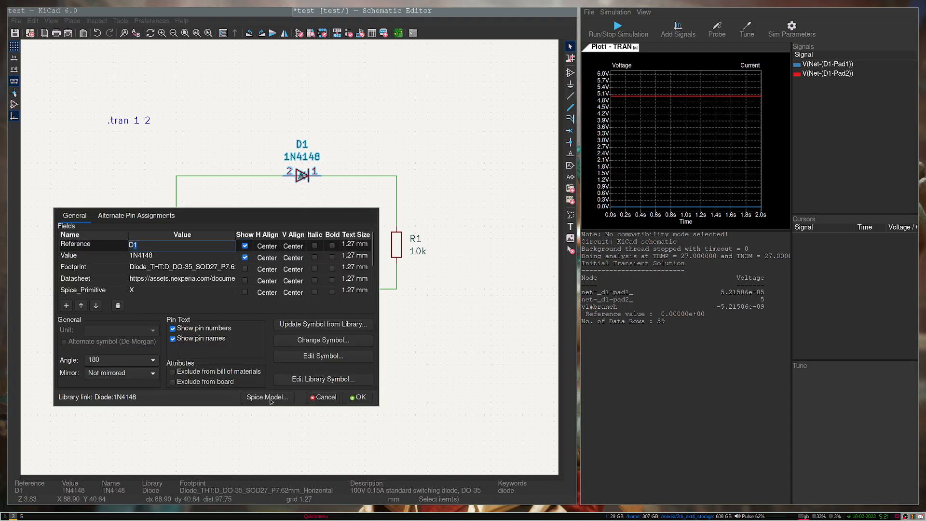
Step: Open D1's Spice Model dialog and locate the .SUBCKT 1N4148 1 2 line
left_click(267, 397)
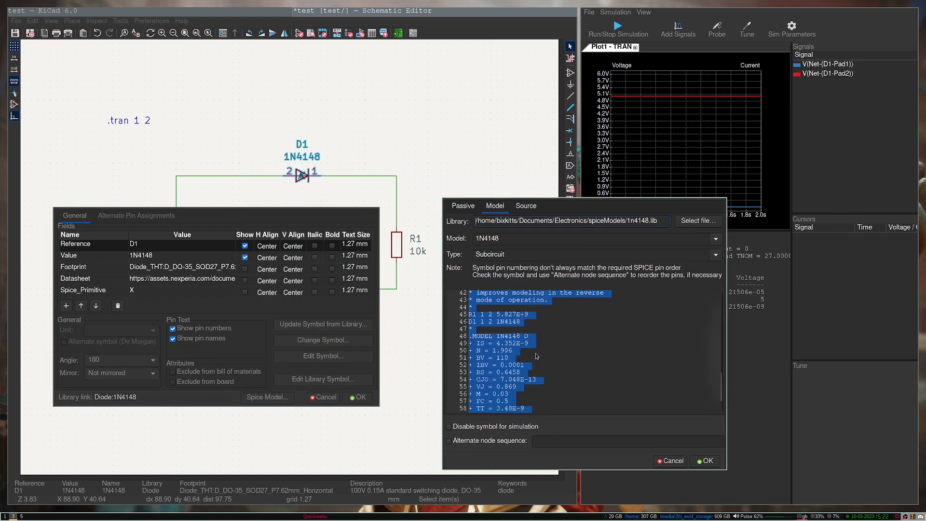
scroll(536, 356, "up", 1)
left_click(498, 340)
scroll(497, 342, "up", 2)
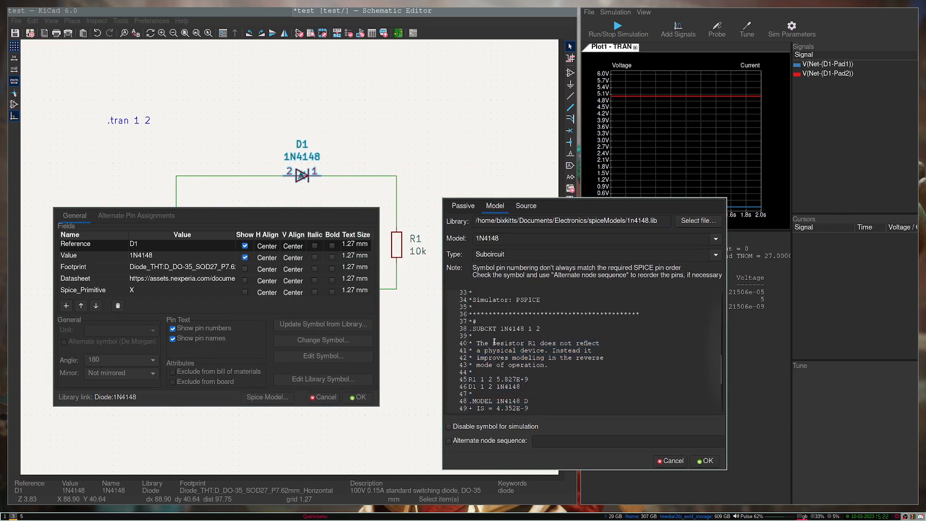
left_click_drag(476, 327, 539, 329)
left_click(540, 329)
left_click_drag(471, 328, 541, 328)
Step: Highlight the subcircuit's pin order '1 2' and its name on the .SUBCKT line
left_click(529, 328)
left_click(532, 328)
left_click_drag(528, 329, 541, 329)
left_click_drag(470, 329, 514, 330)
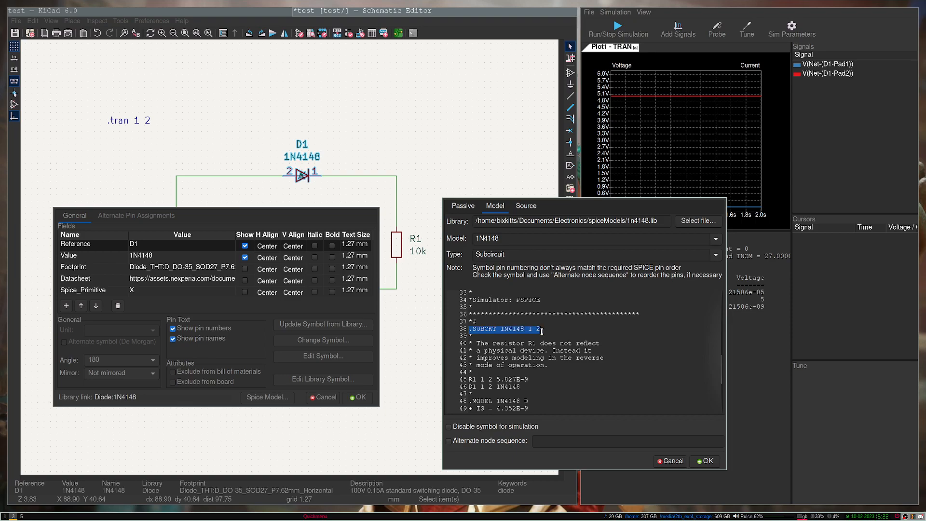
left_click_drag(528, 329, 540, 328)
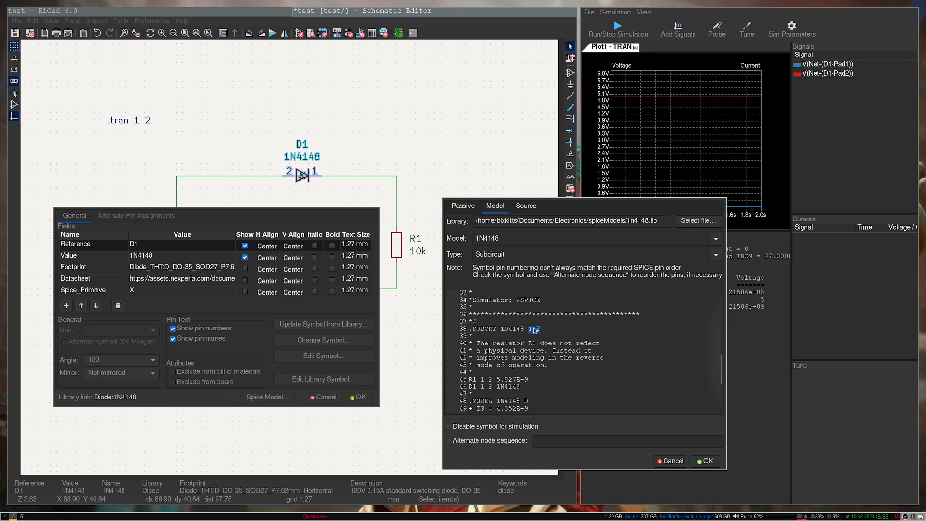
left_click(529, 330)
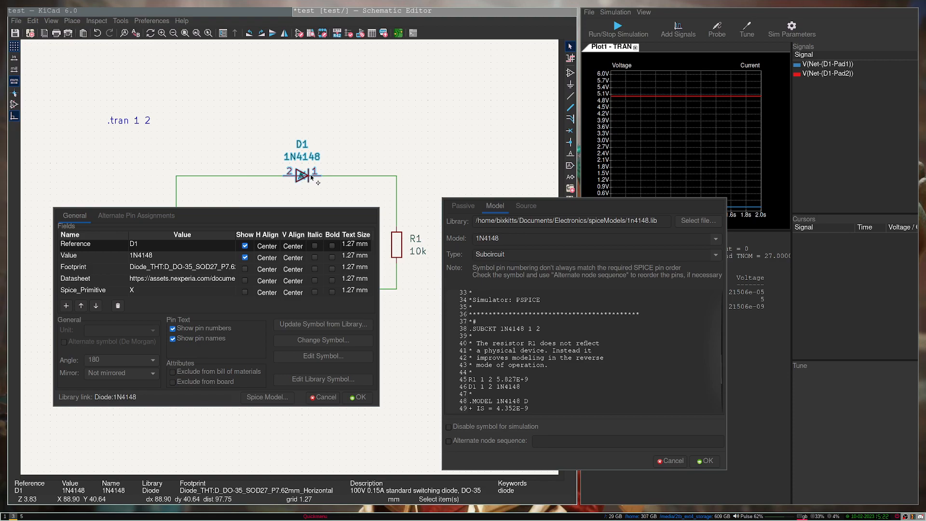
left_click_drag(529, 329, 541, 329)
left_click_drag(485, 329, 540, 329)
Step: Enable the alternate node sequence and compare its value against the .SUBCKT header line
left_click(449, 442)
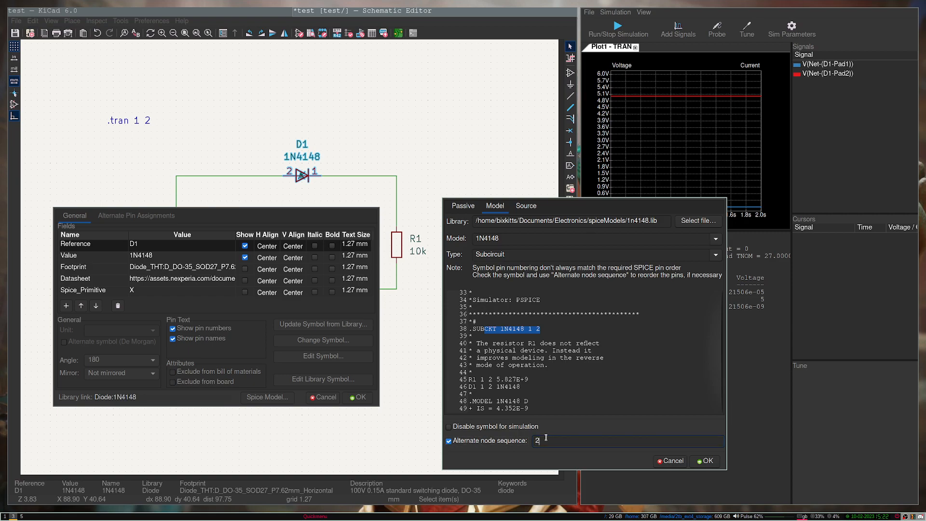
left_click_drag(553, 442, 537, 442)
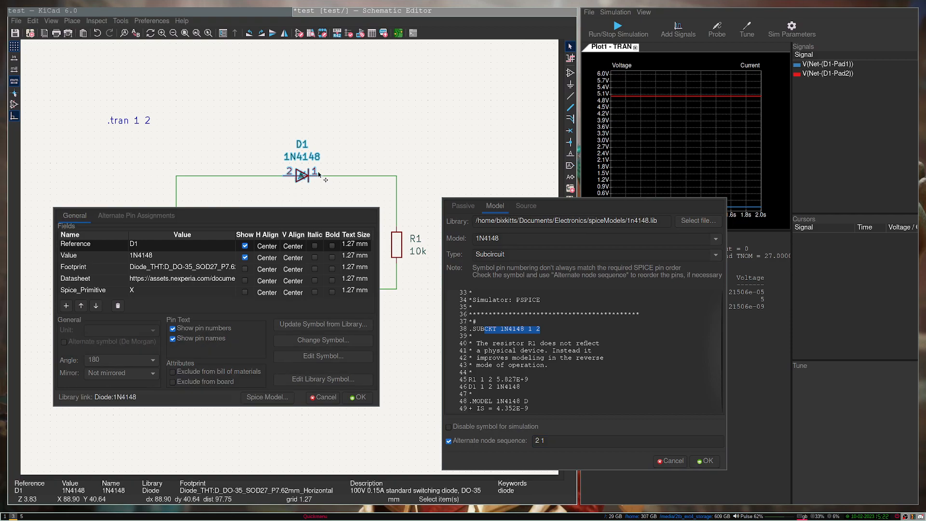
left_click_drag(476, 328, 544, 327)
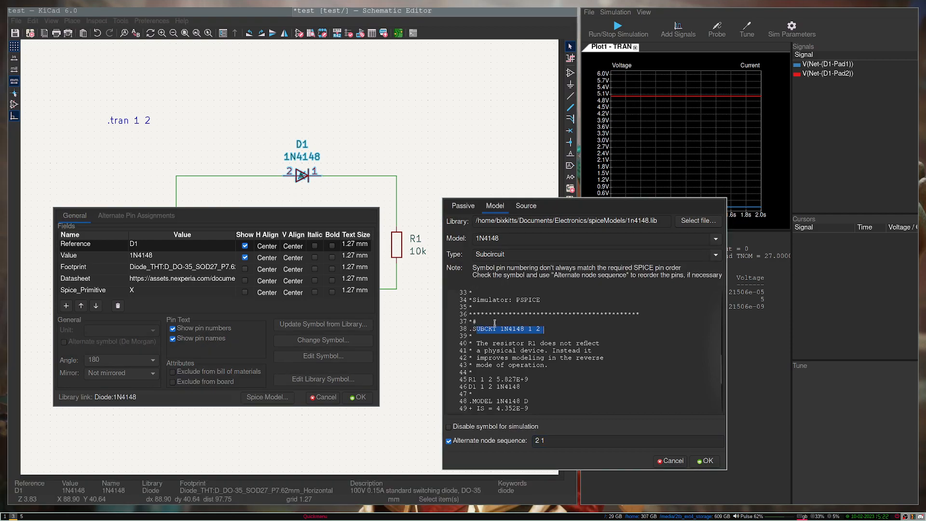
left_click(548, 331)
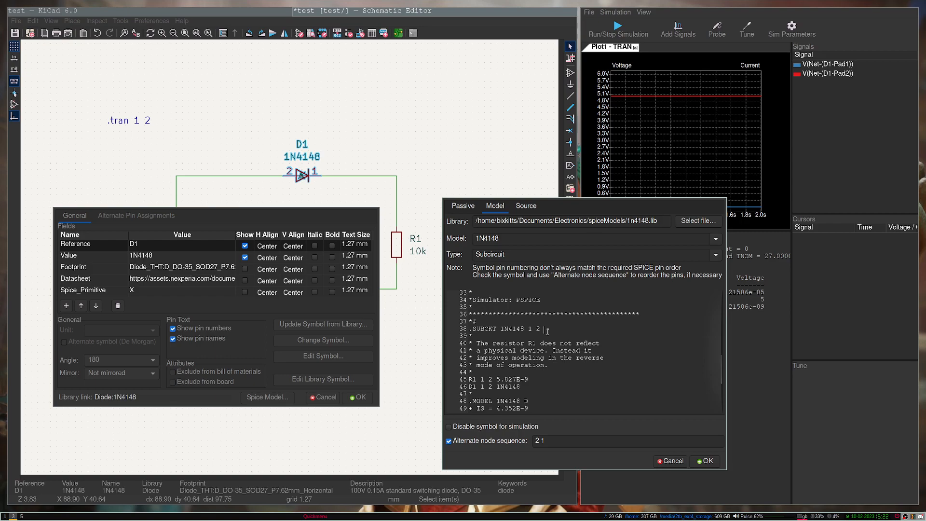
left_click_drag(556, 441, 532, 441)
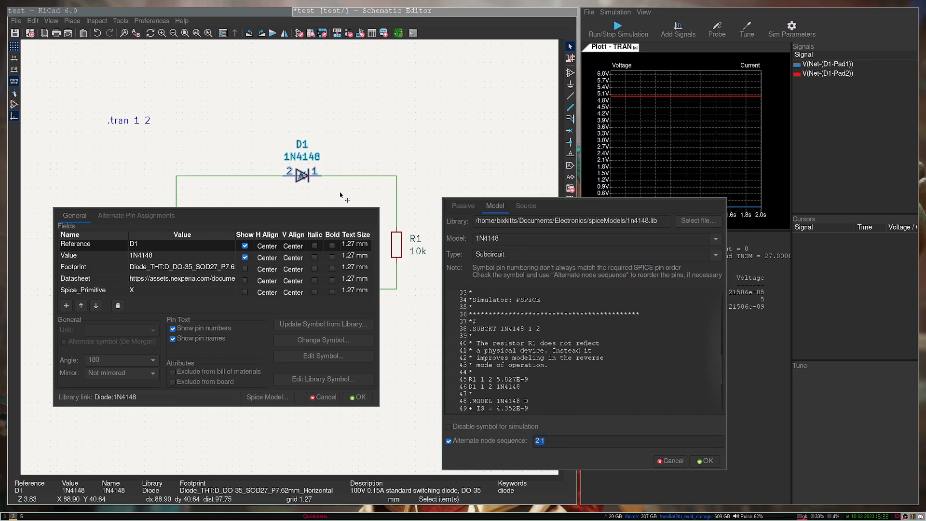
left_click(535, 441)
Step: Check the subcircuit's node numbers and enter '2 1' as the alternate node sequence
double_click(530, 329)
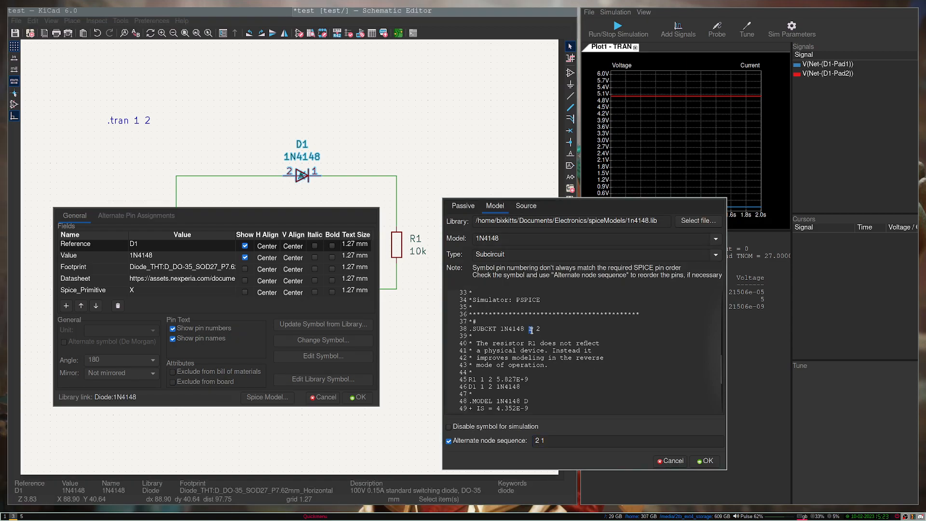
mouse_move(527, 328)
left_mouse_down()
mouse_move(543, 332)
mouse_move(534, 330)
left_mouse_up()
double_click(531, 329)
left_click(523, 330)
left_click(536, 329)
left_click_drag(556, 443, 526, 446)
type("1 2")
key("BackSpace")
key("BackSpace")
key("BackSpace")
type("2 1")
Step: Confirm the SPICE model and D1's properties, then rerun the transient simulation
left_click(705, 461)
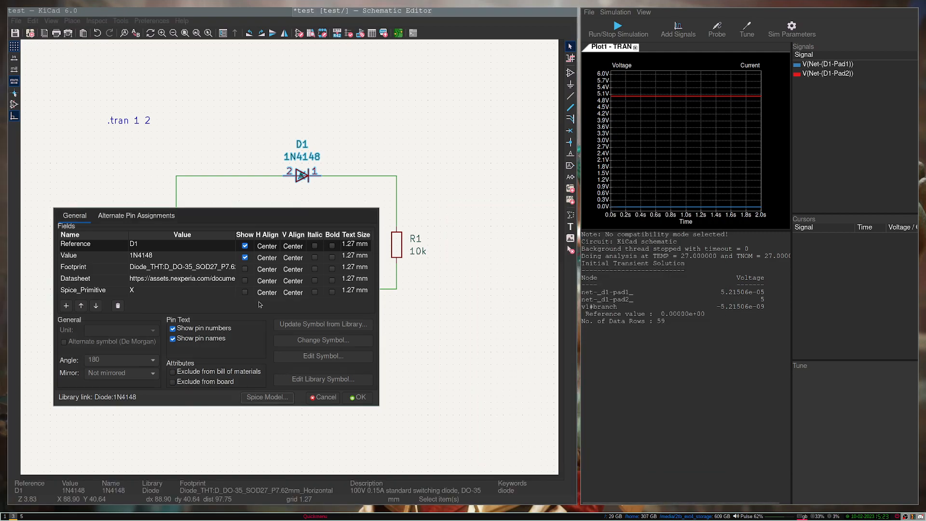
left_click(366, 400)
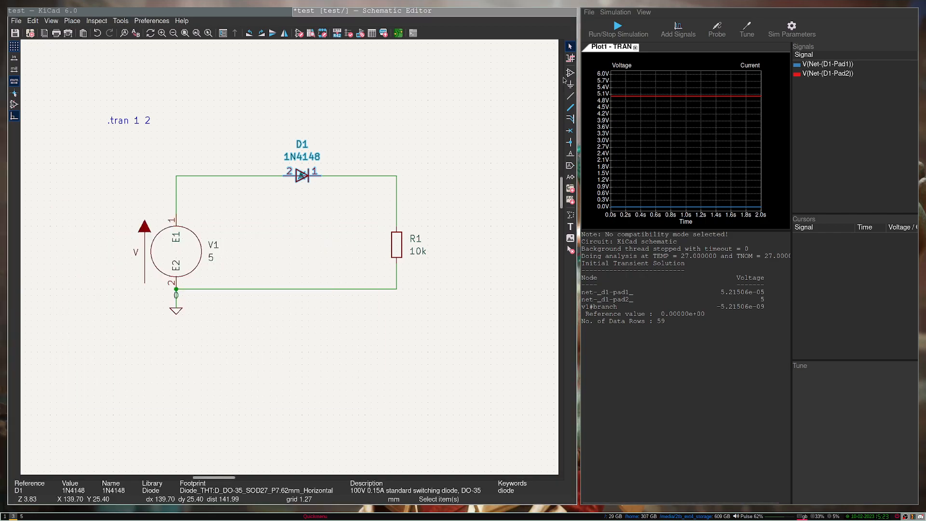
left_click(618, 29)
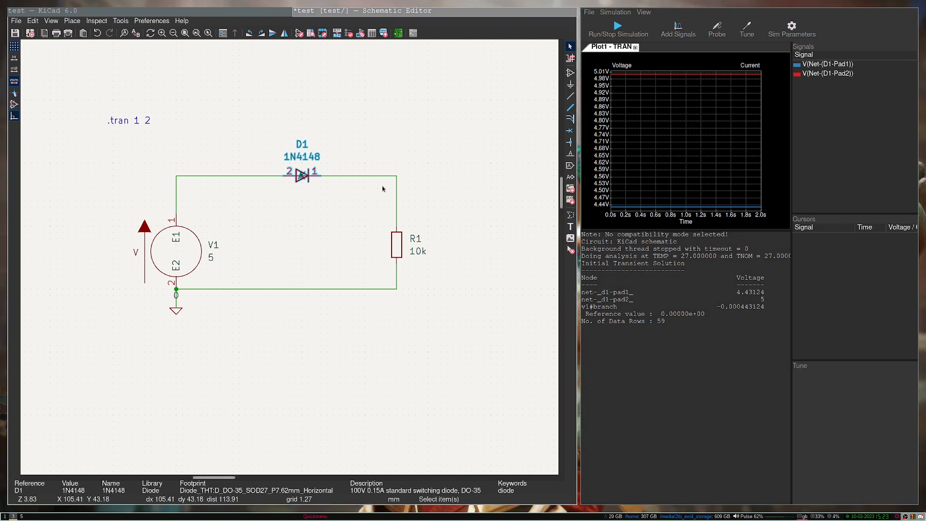
Step: With the Probe tool active, remove both voltage traces from the plot
left_click(717, 29)
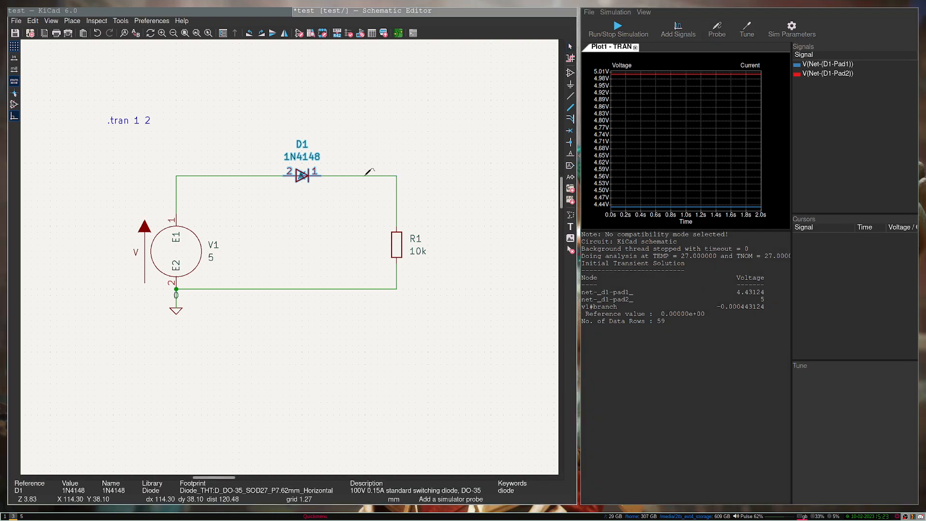
double_click(817, 66)
double_click(816, 66)
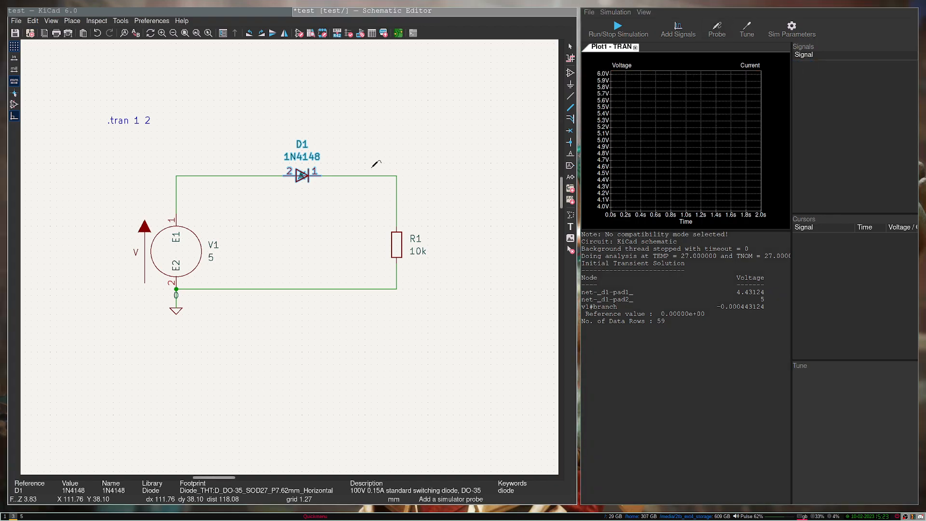
Step: Probe the left wire, the D1-R1 wire, the ground wire and R1's pin to plot I(R1)
left_click(237, 174)
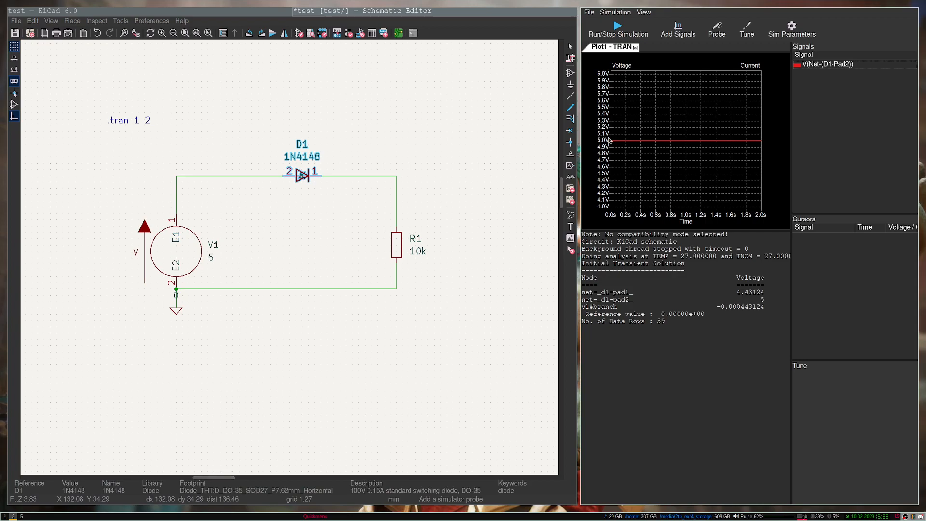
left_click(377, 175)
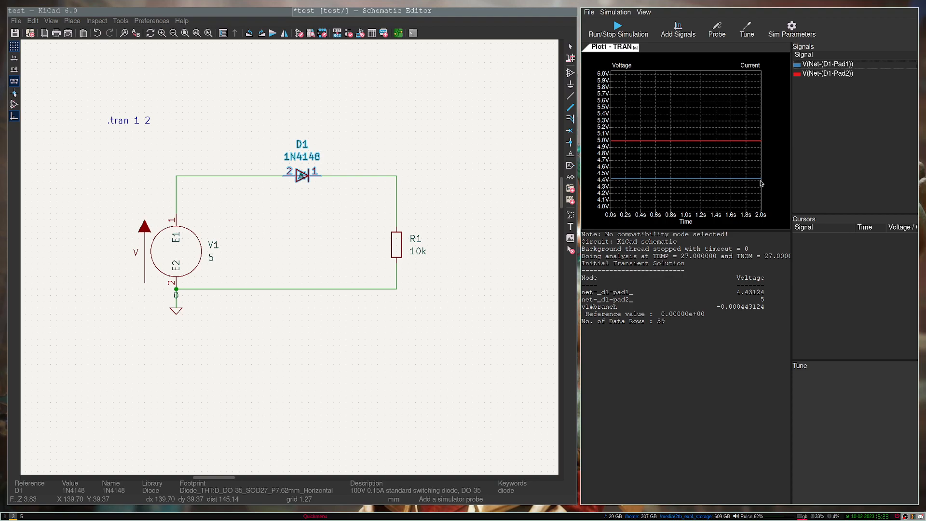
left_click(309, 288)
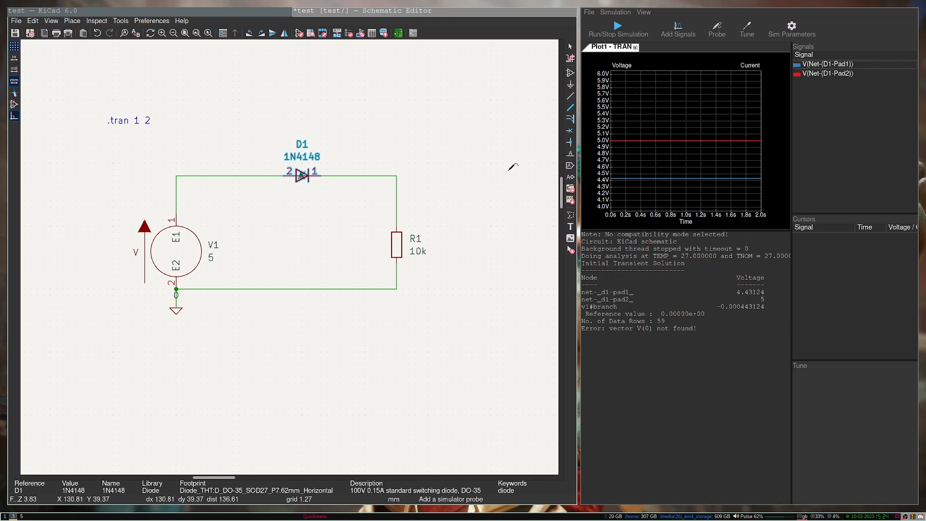
scroll(409, 179, "up", 5)
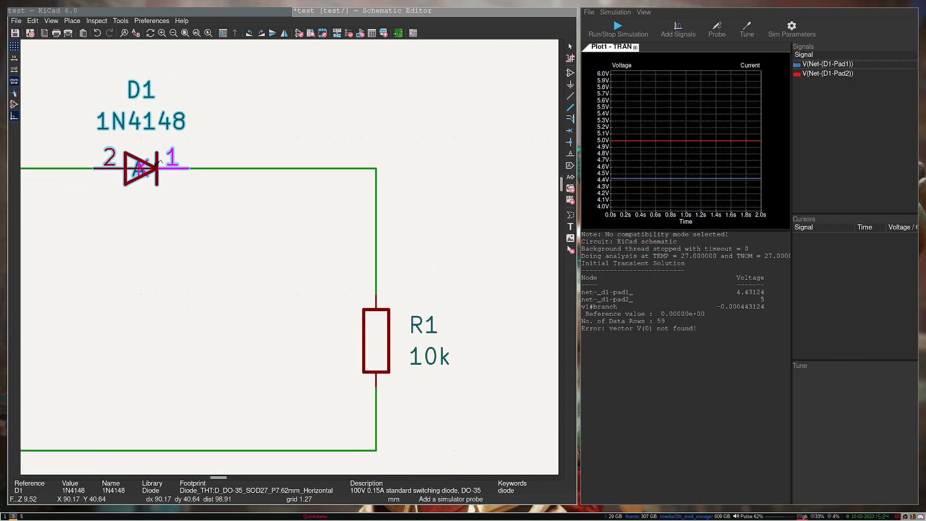
left_click(376, 302)
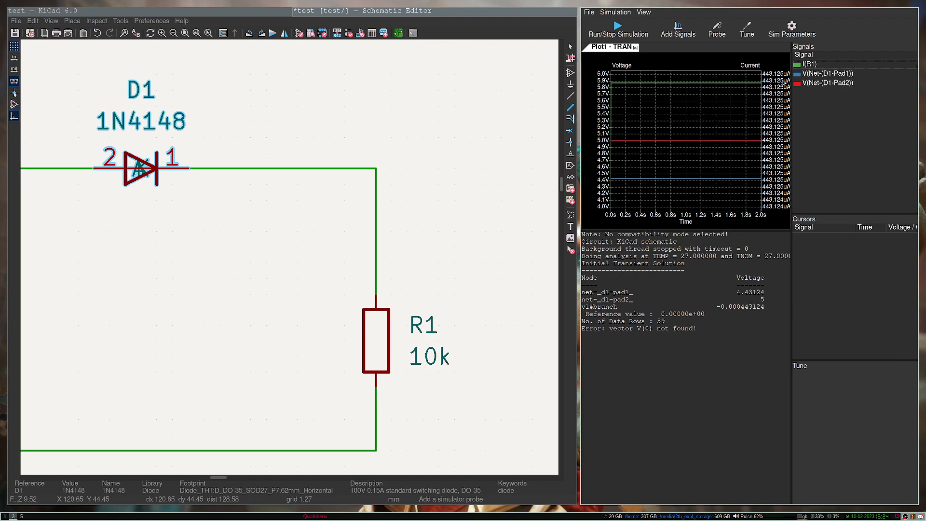
Step: Remove the two voltage traces, leaving only I(R1) at about 443.125 µA
double_click(814, 77)
double_click(808, 73)
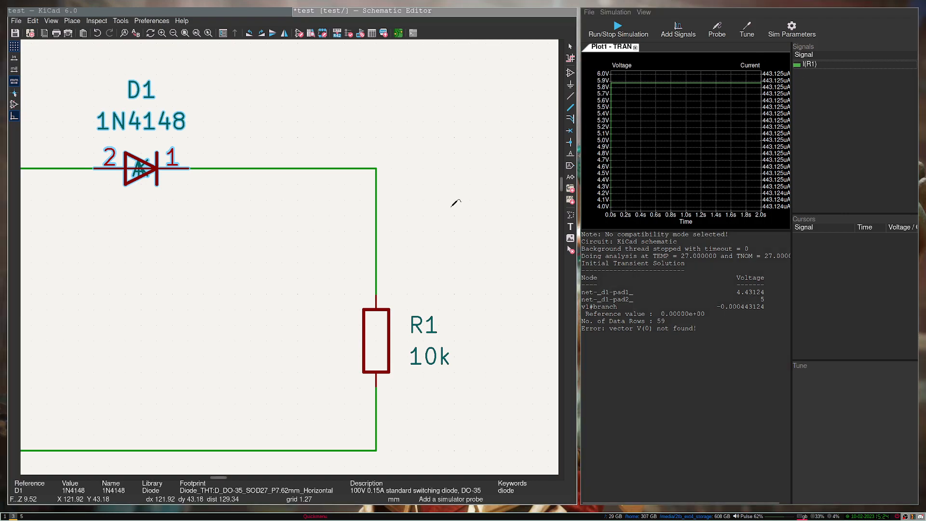
scroll(290, 253, "down", 5)
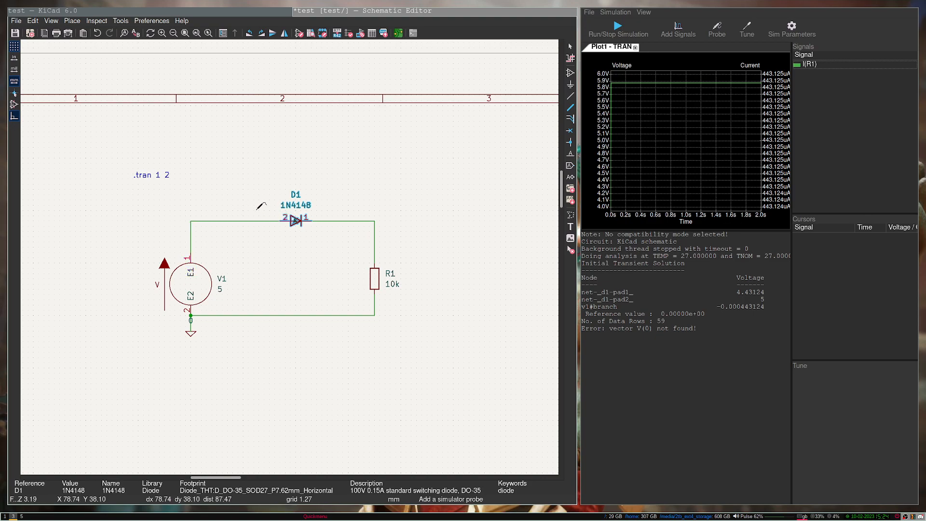
key("Escape")
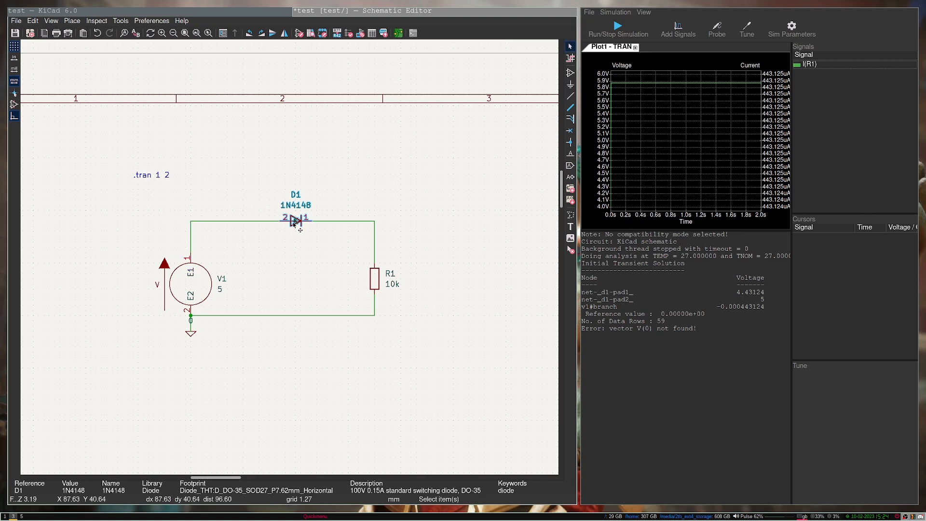
double_click(298, 225)
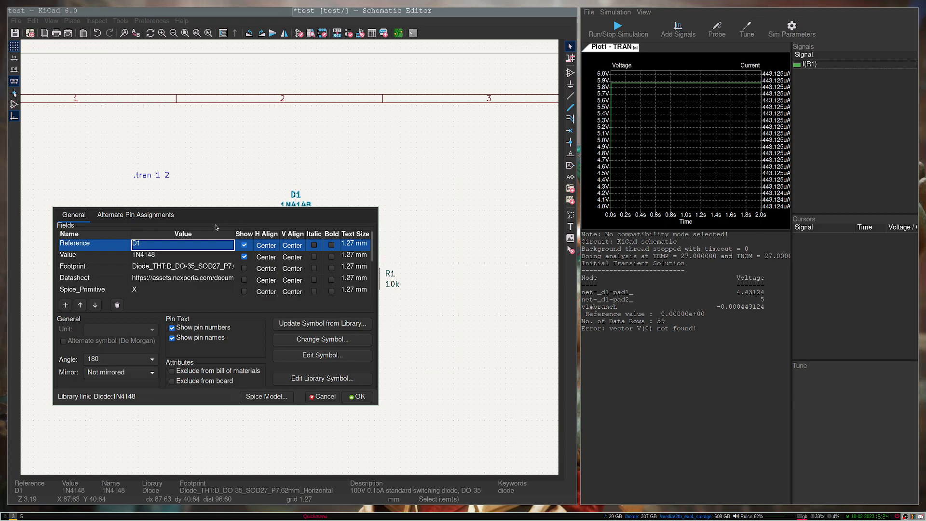
left_click_drag(215, 226, 202, 300)
left_click_drag(216, 381, 214, 344)
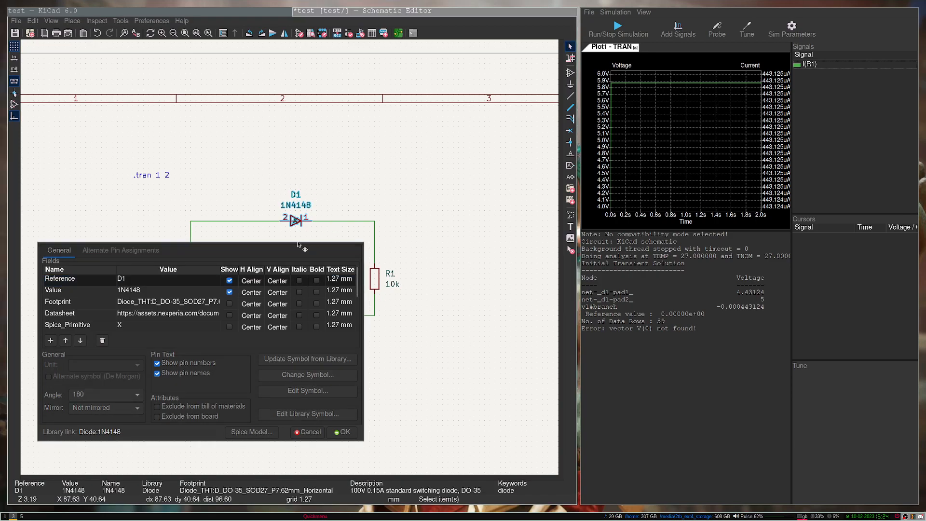
left_click(345, 432)
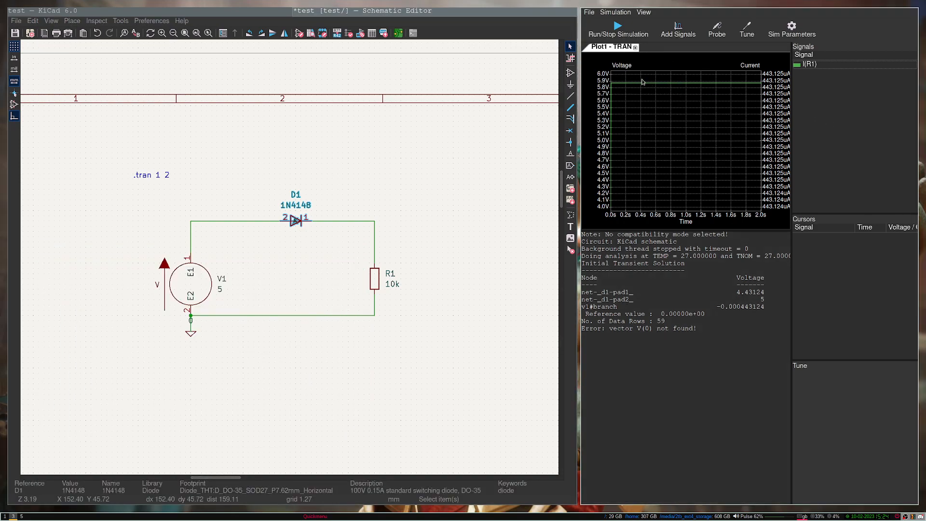
Step: Zoom the plot onto the R1 current step over the first milliseconds
left_click_drag(626, 221, 653, 212)
left_click_drag(629, 73, 655, 215)
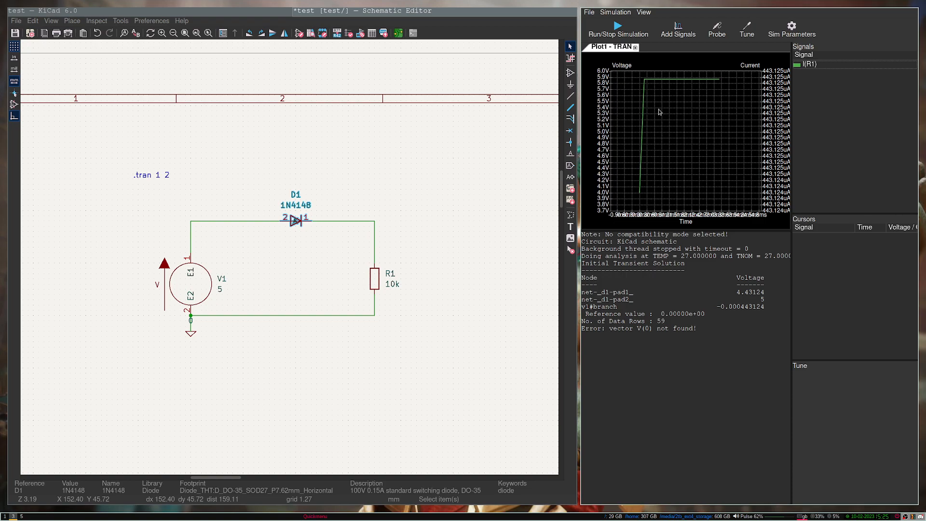
left_click(345, 209)
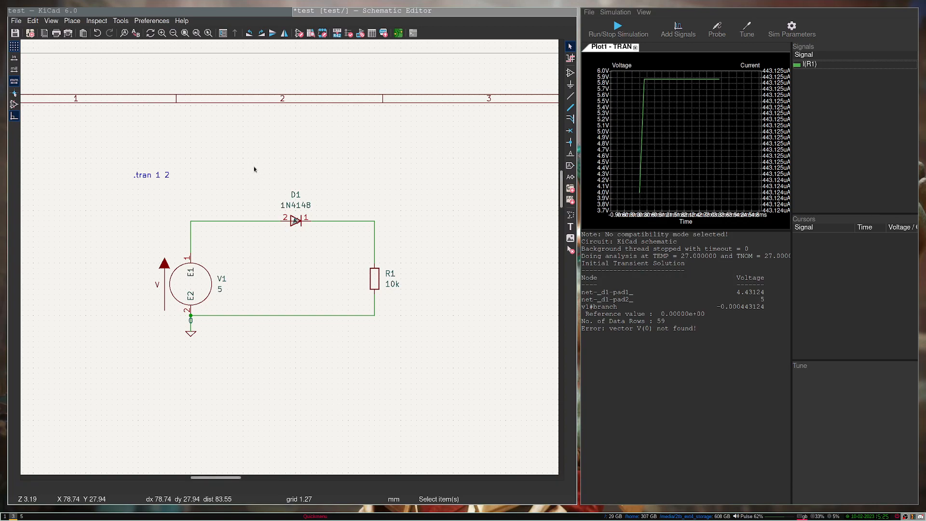
Step: Move the .tran 1 2 directive down-right, closer to the circuit
left_click(149, 177)
left_click_drag(149, 177, 160, 194)
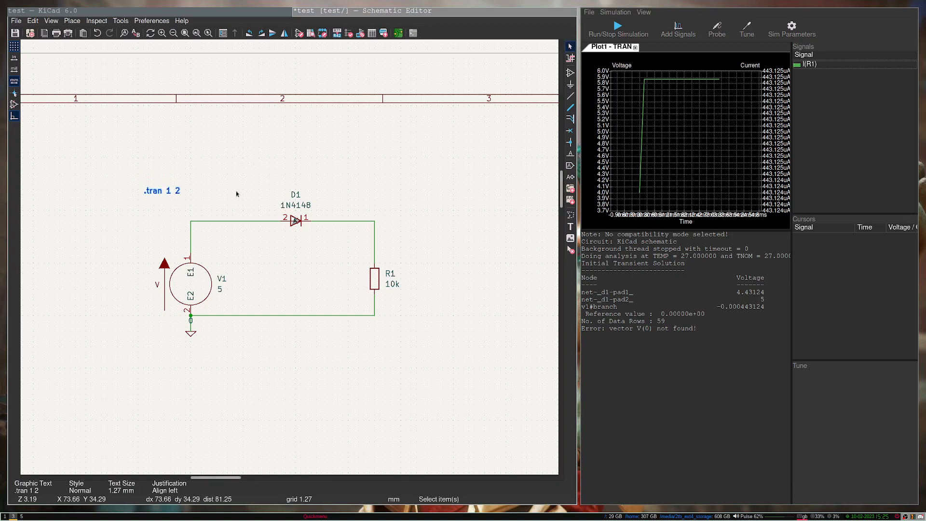
left_click(166, 214)
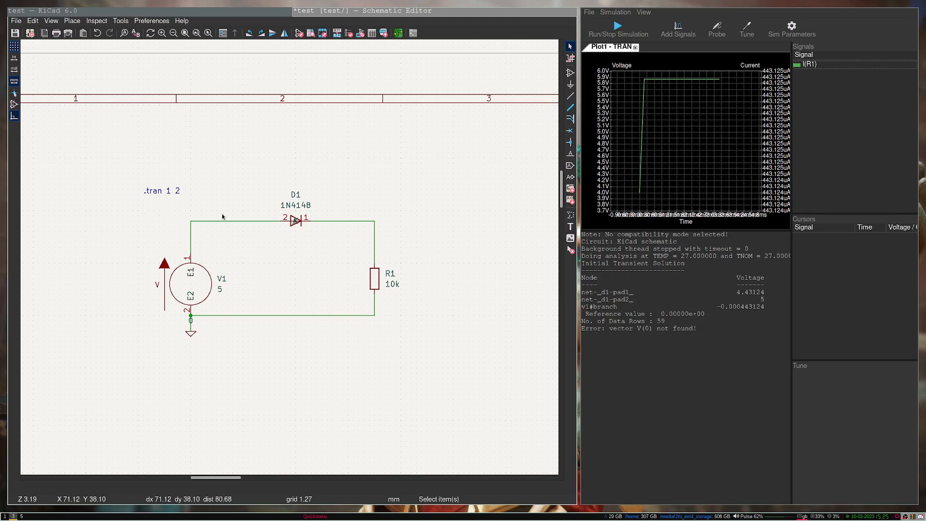
Step: Box-select the whole circuit, then start the Probe tool and cancel it without adding signals
left_click_drag(156, 208, 425, 383)
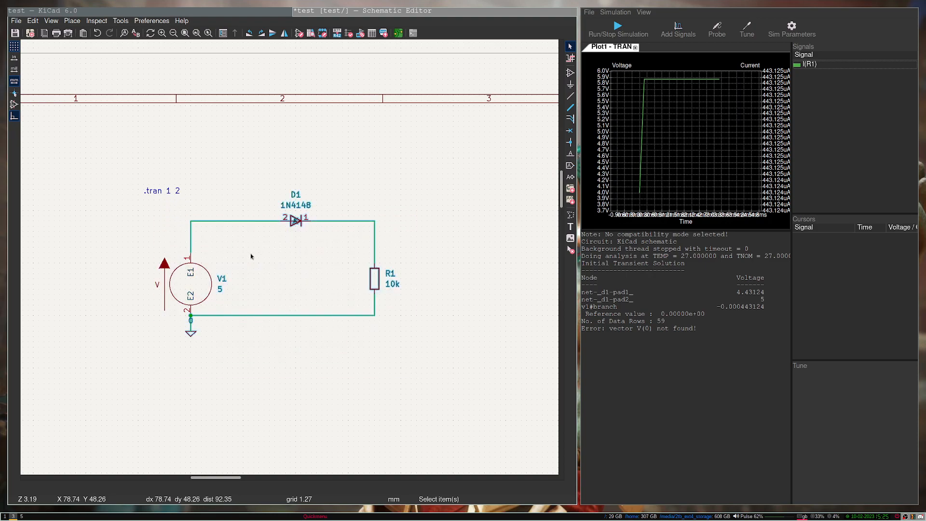
left_click_drag(138, 201, 428, 374)
left_click(455, 248)
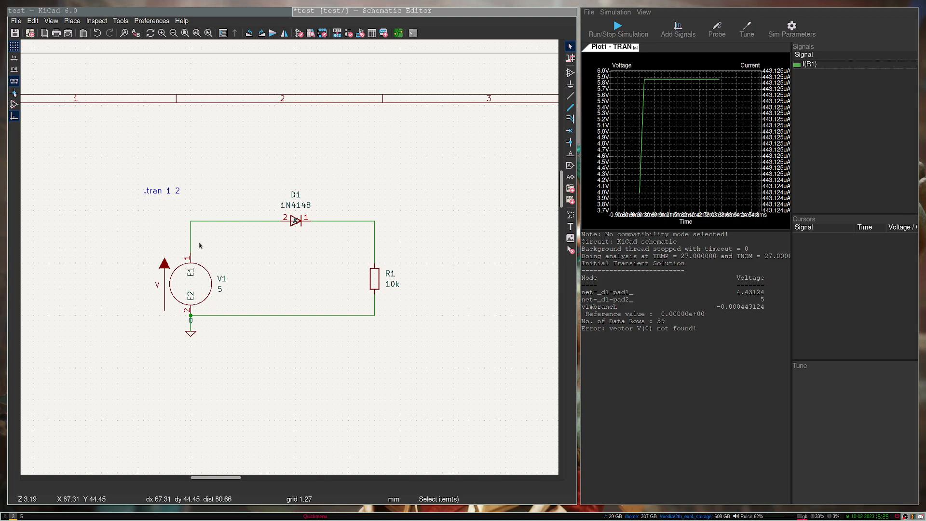
left_click(714, 39)
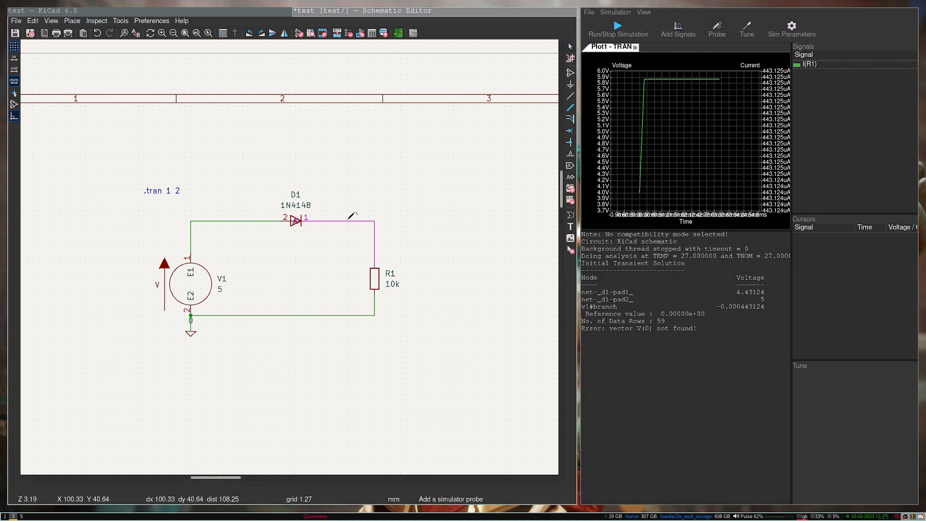
right_click(461, 206)
left_click(367, 196)
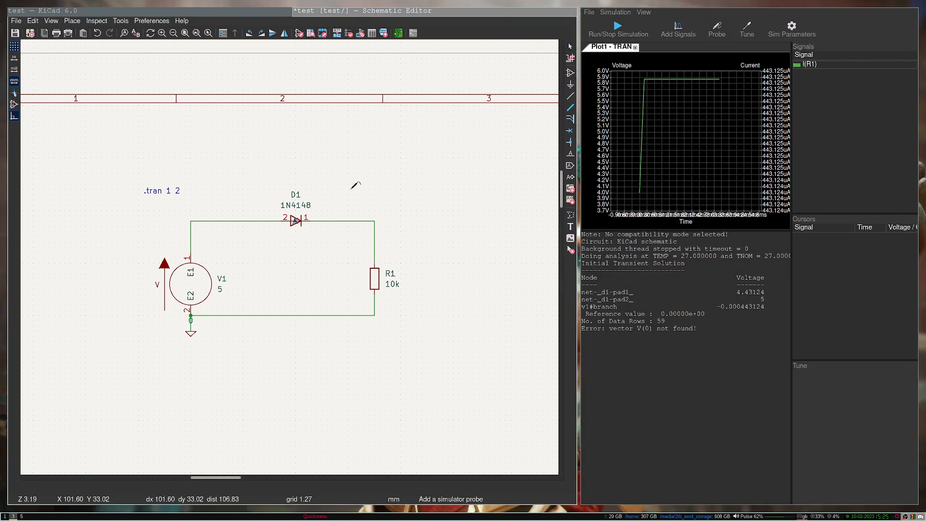
key("Escape")
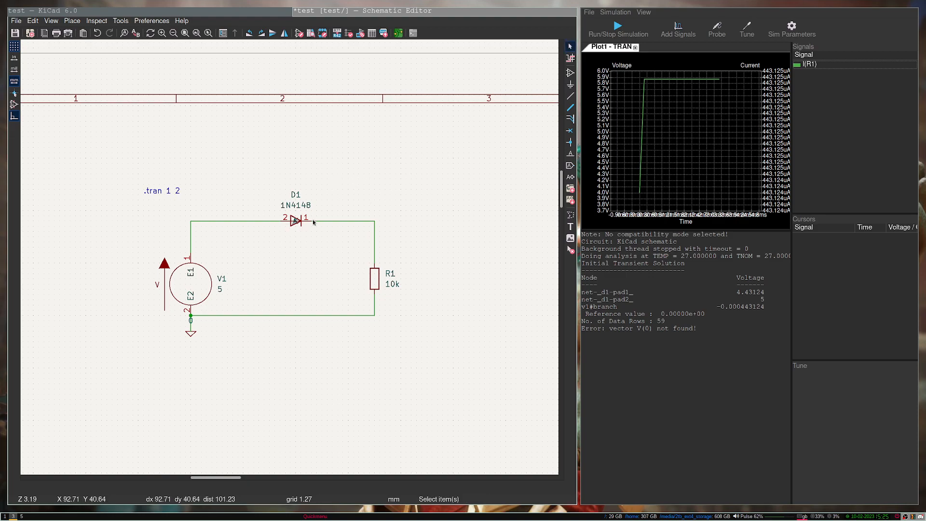